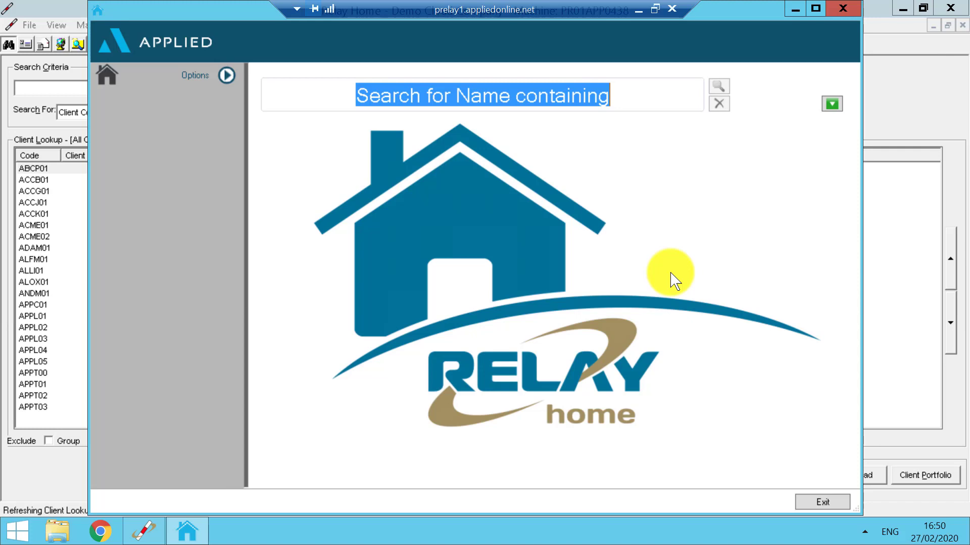
Open the first recently viewed client's home quote and advance through the quote pages to the RSA Safehome Choice assumptions.
click(224, 81)
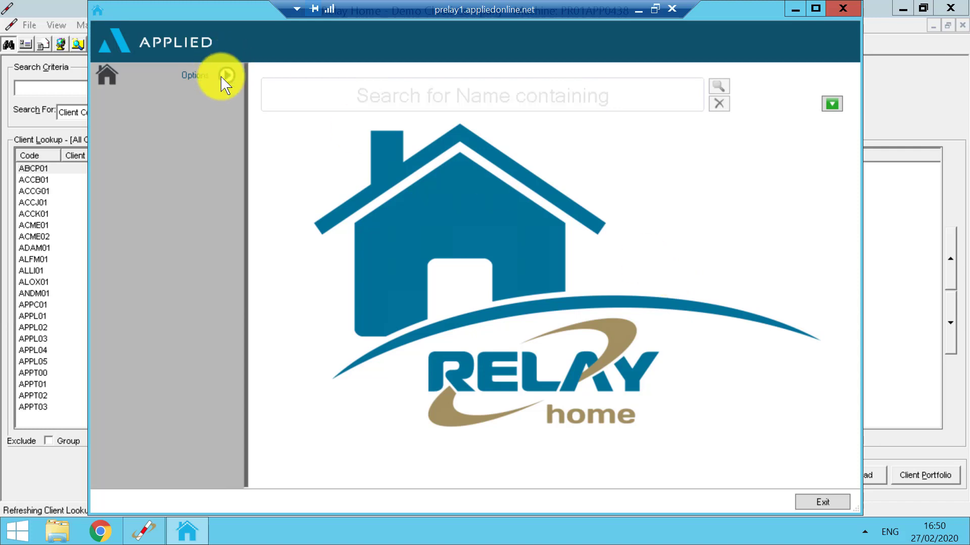
mouse_move(217, 113)
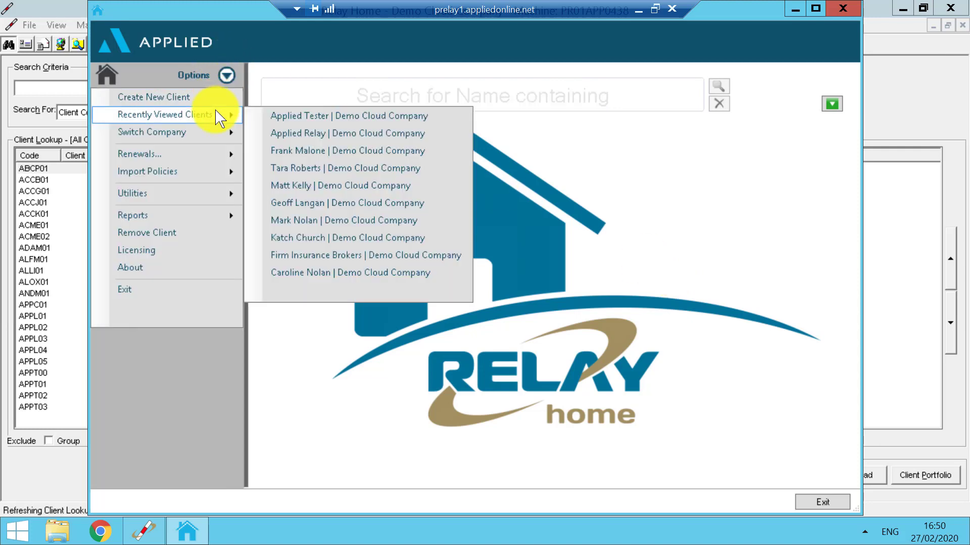
click(313, 115)
click(736, 505)
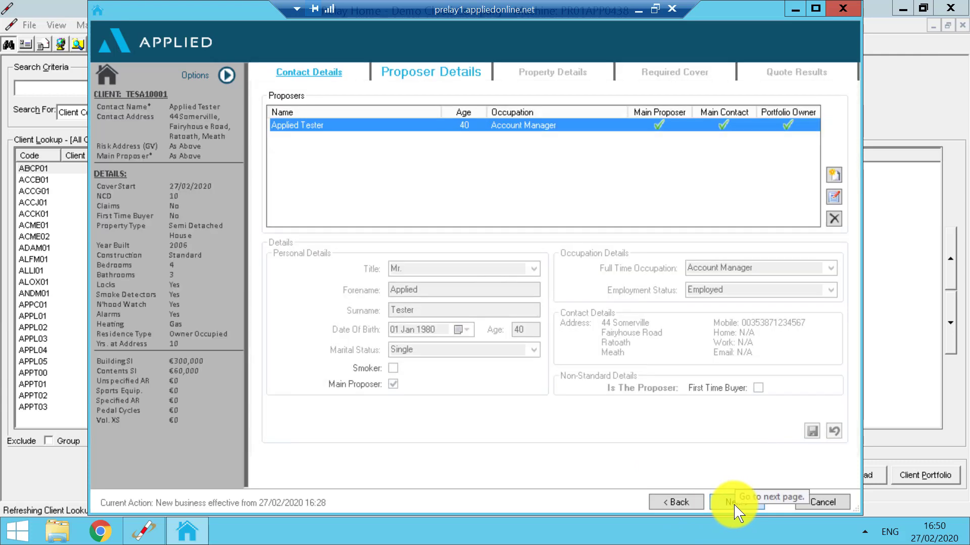
click(736, 503)
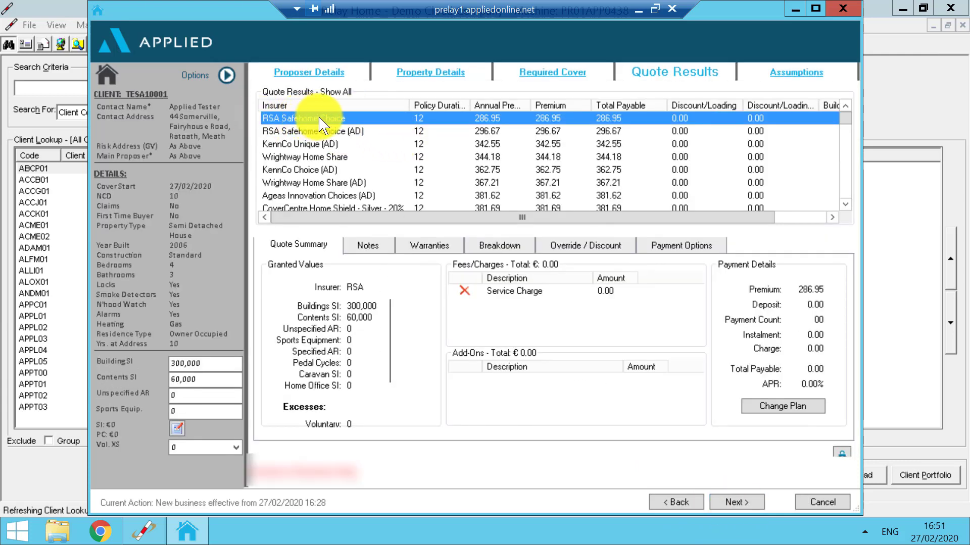
click(736, 502)
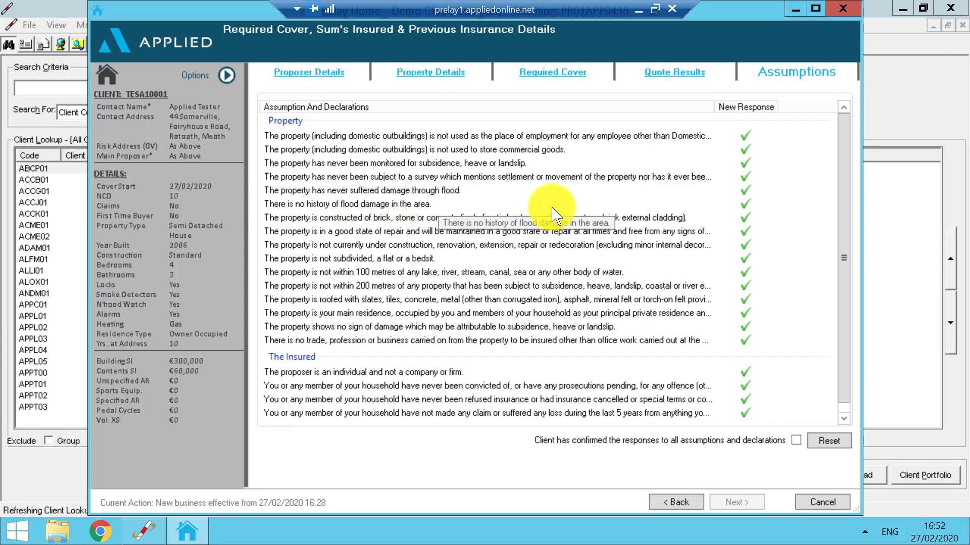
Mark "There is no history of flood damage in the area" as not met, confirm the client's responses, and continue to further details.
click(747, 205)
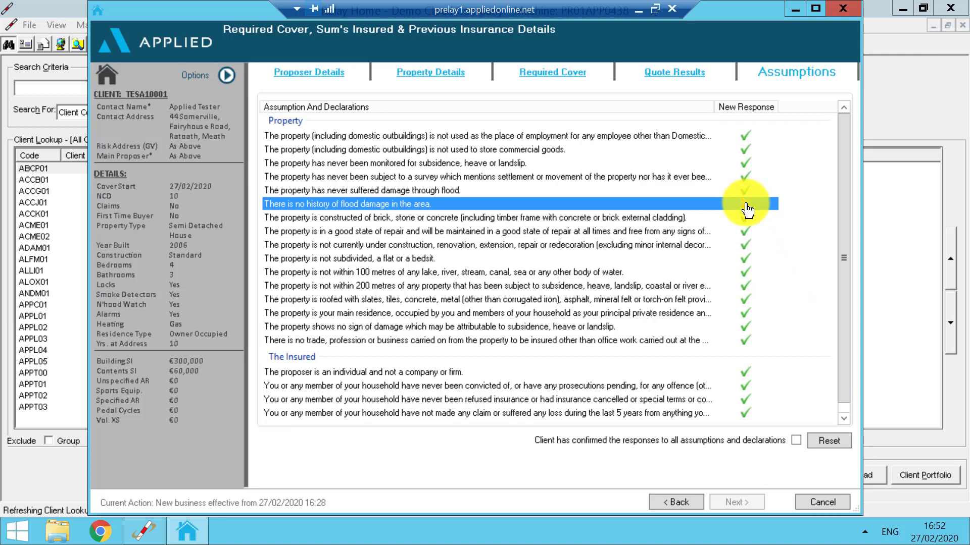
click(796, 441)
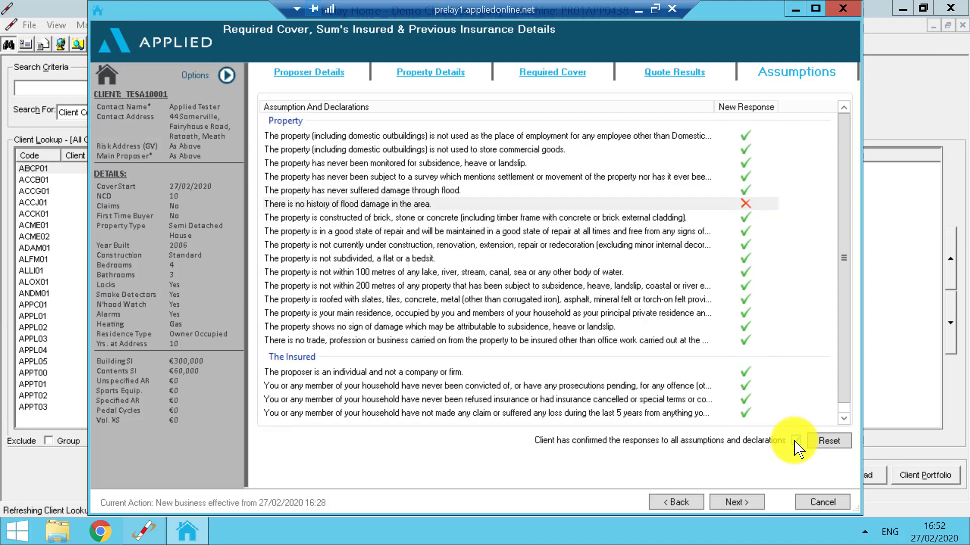
click(745, 510)
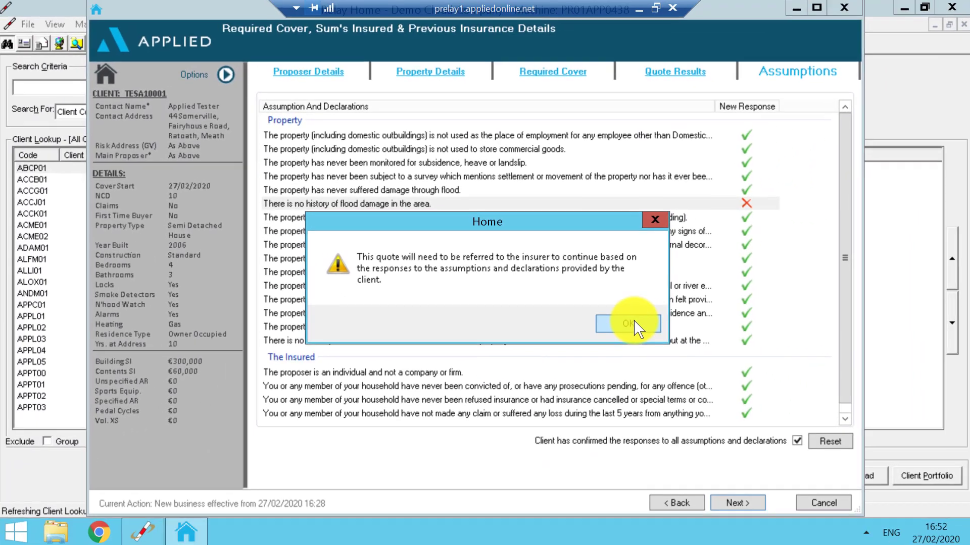
click(858, 399)
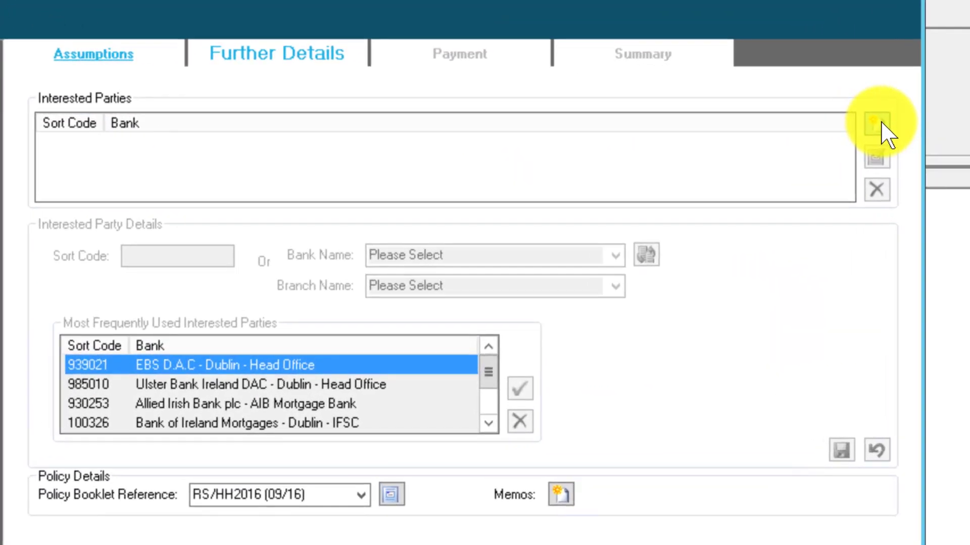
Add Allied Irish Bank, Blanchardstown branch, as an interested party with its matching sort code, and save the entry.
click(845, 121)
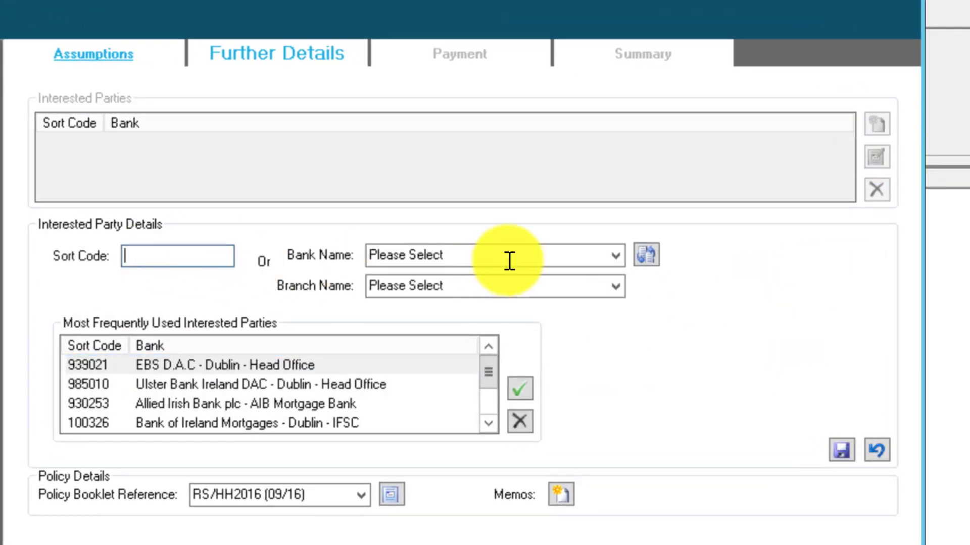
click(539, 254)
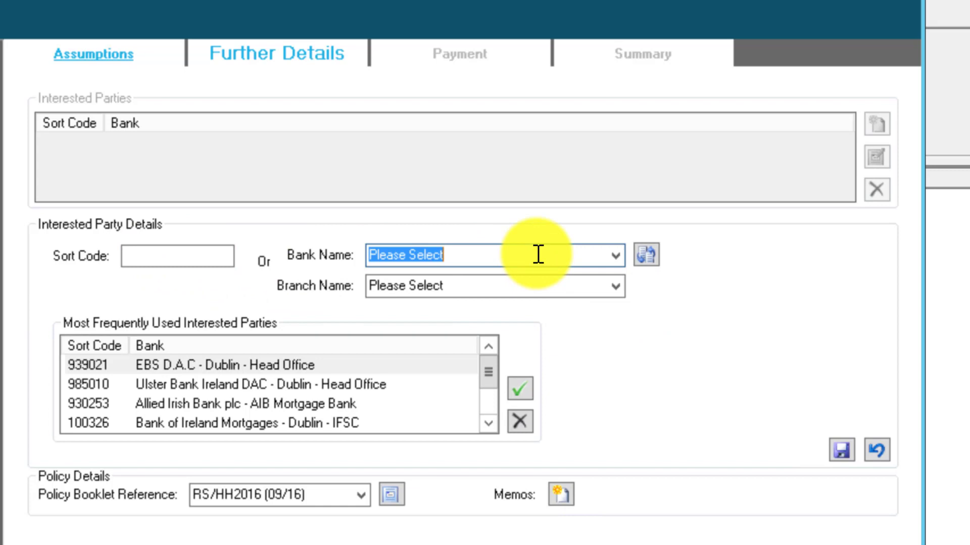
click(616, 259)
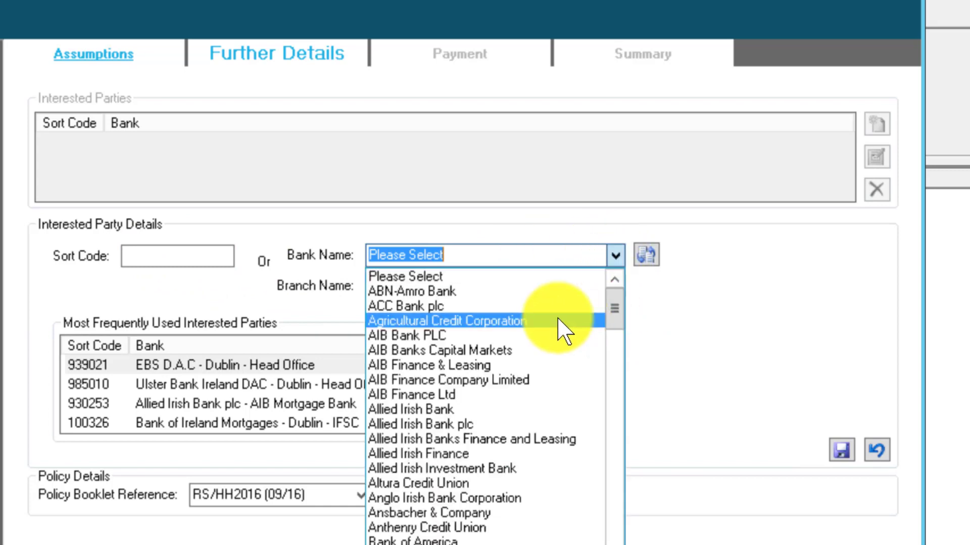
click(434, 409)
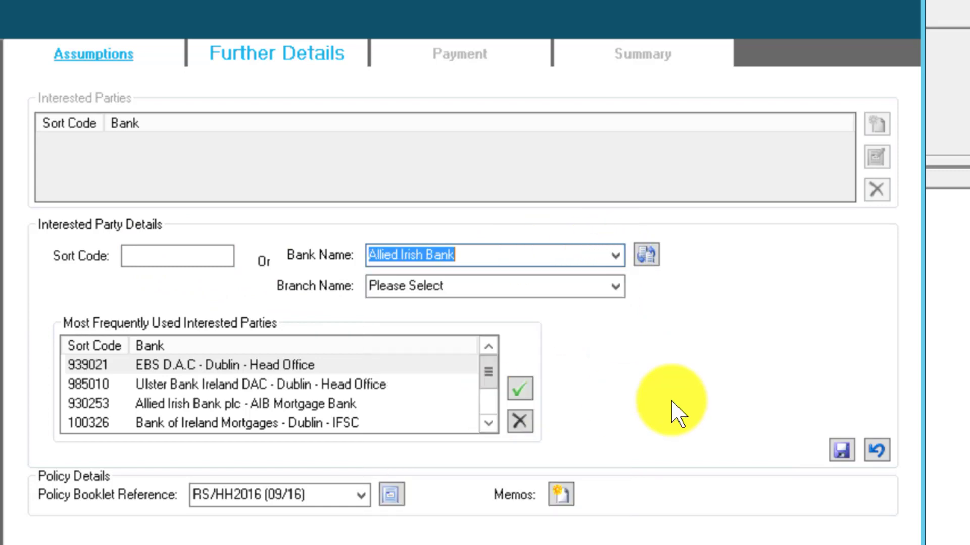
click(615, 286)
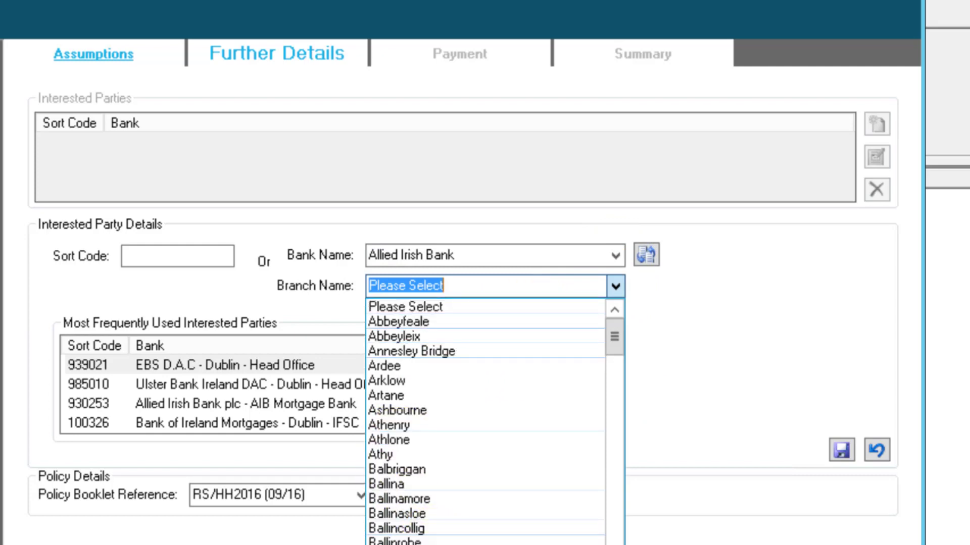
click(435, 544)
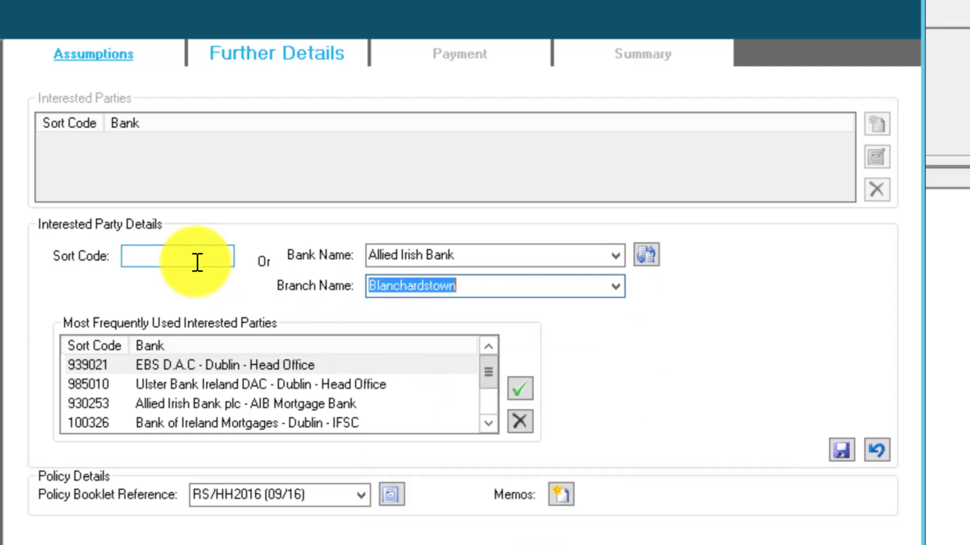
click(647, 256)
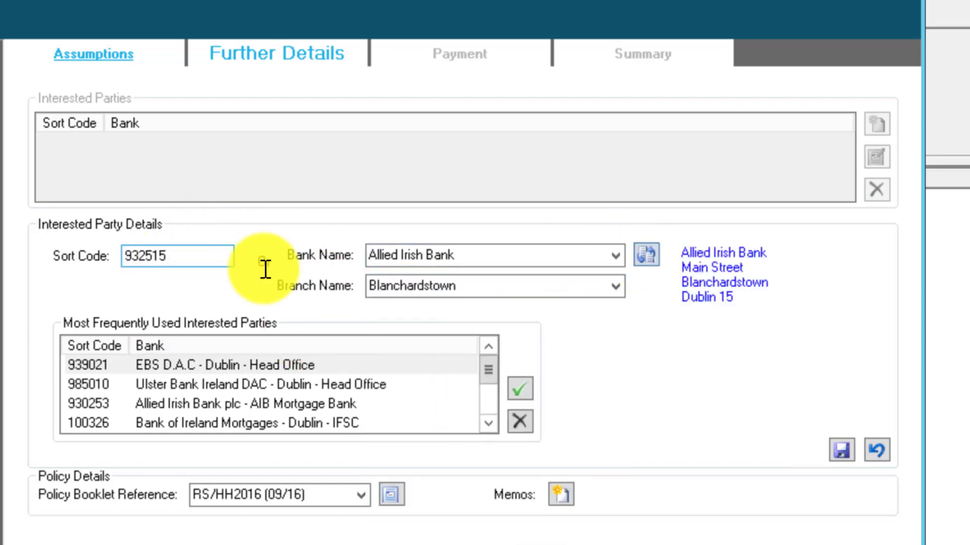
click(841, 449)
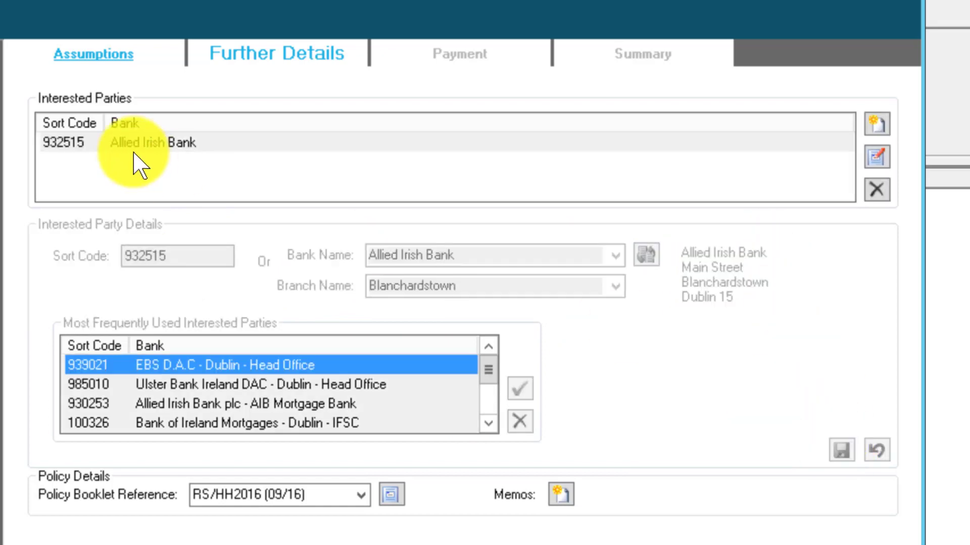
click(225, 143)
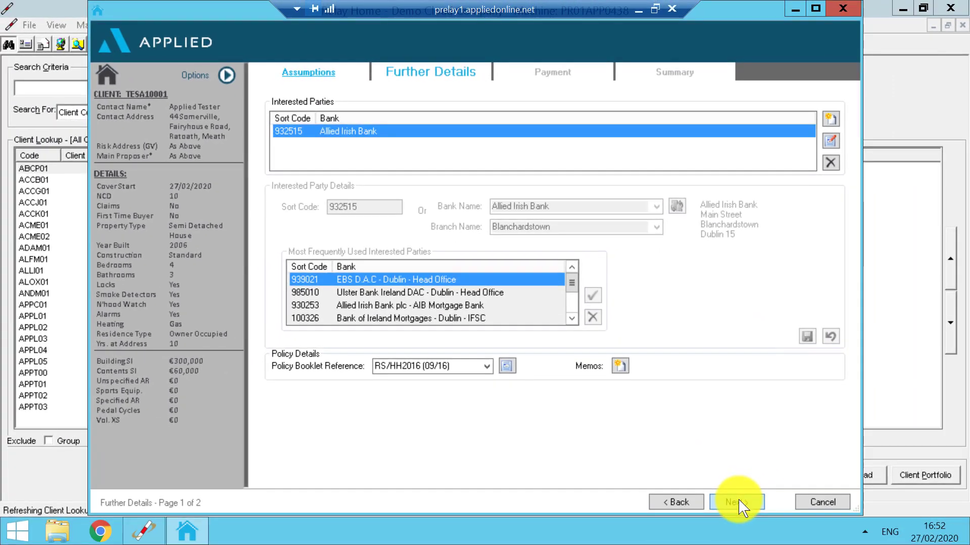
Proceed to the alarm details and enter "Action Alarm" as the alarm installer.
click(738, 502)
click(472, 122)
text(A)
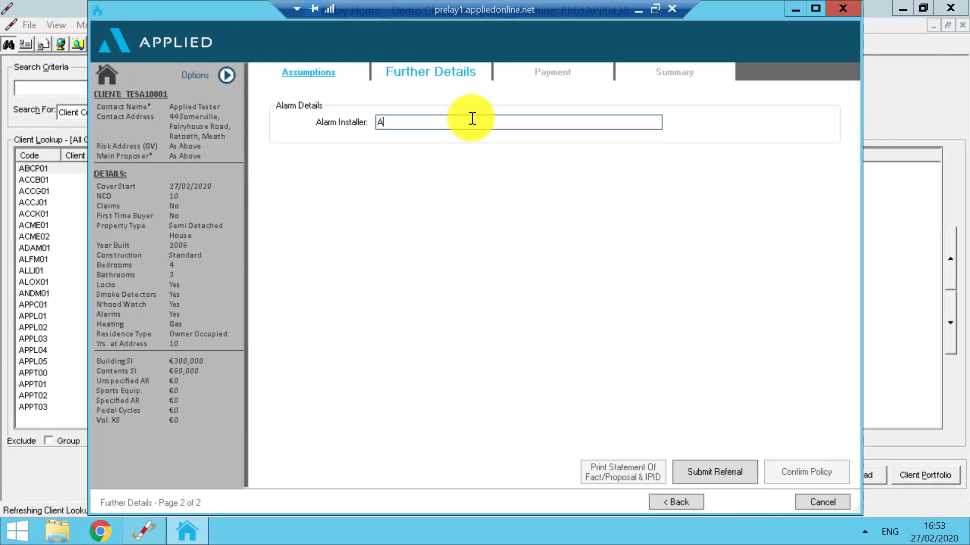
text(ction Alarm)
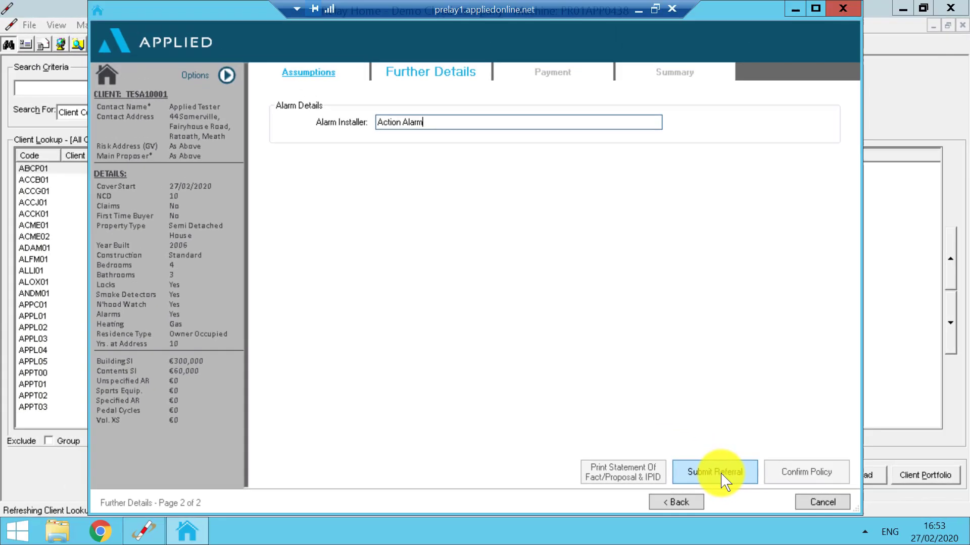
Start the referral submission and write the message "Flood in area 20 years ago." to the insurer.
click(724, 482)
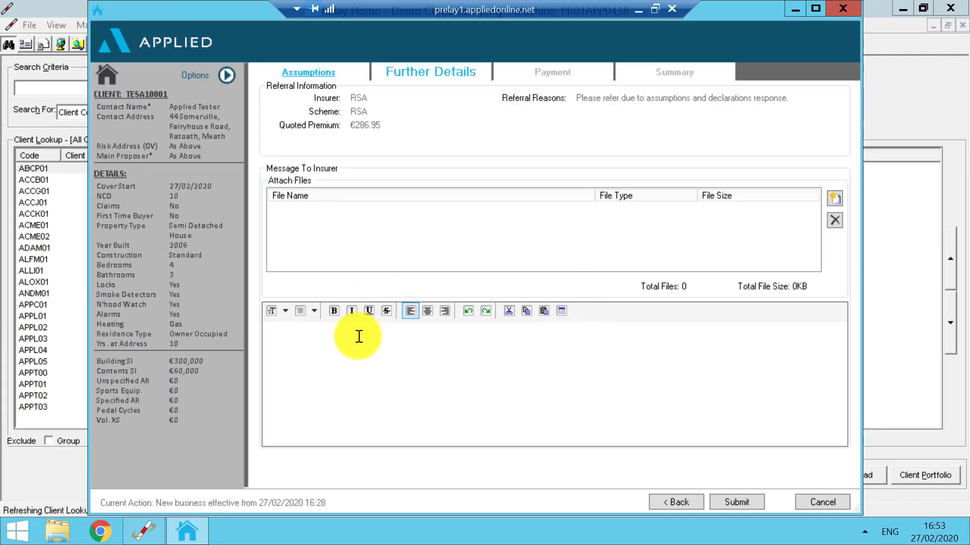
click(358, 336)
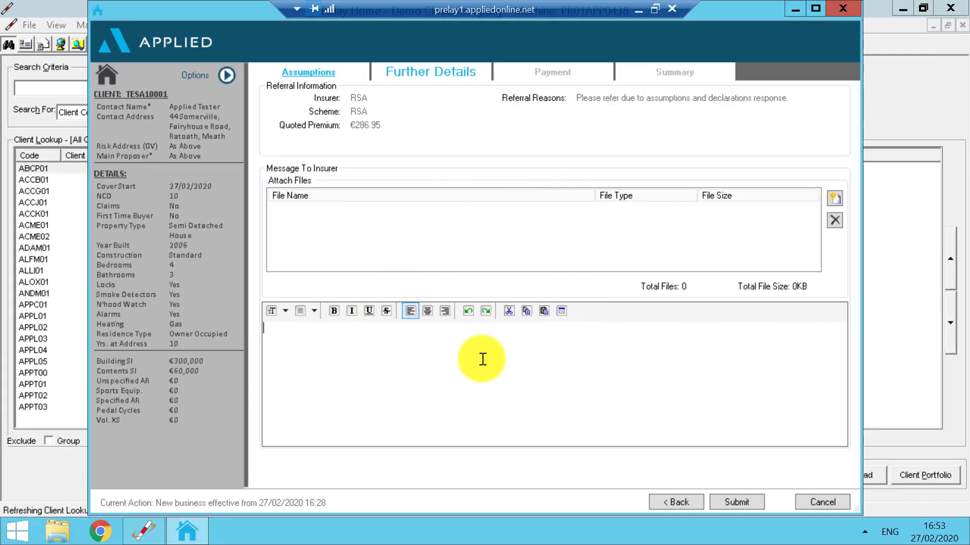
drag(406, 332, 267, 327)
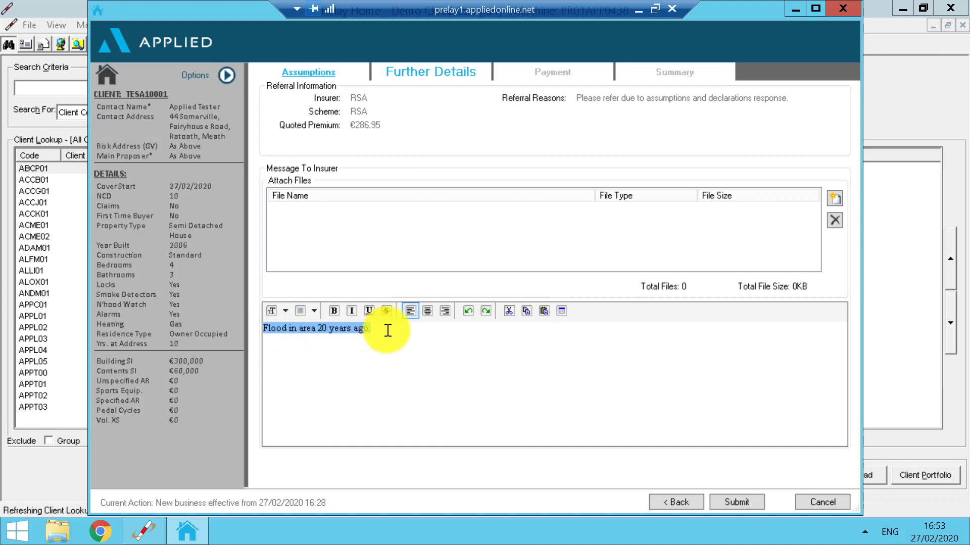
click(388, 331)
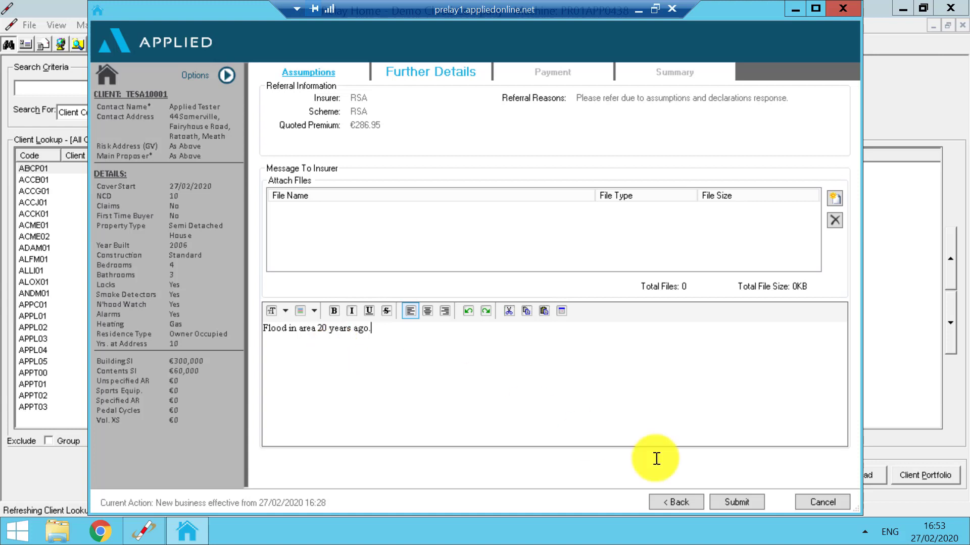
Submit the referral to the insurer, confirm the submission, and dismiss the notice.
click(737, 502)
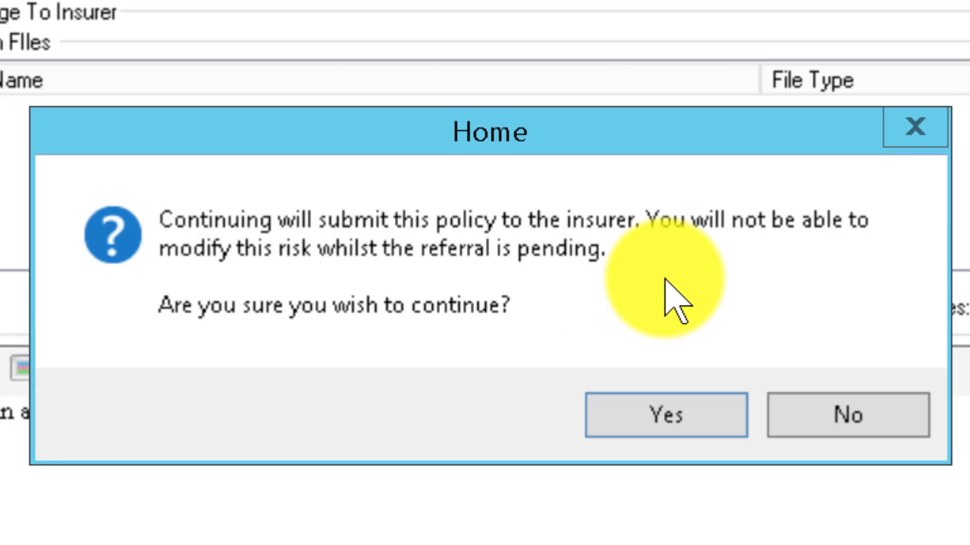
click(661, 406)
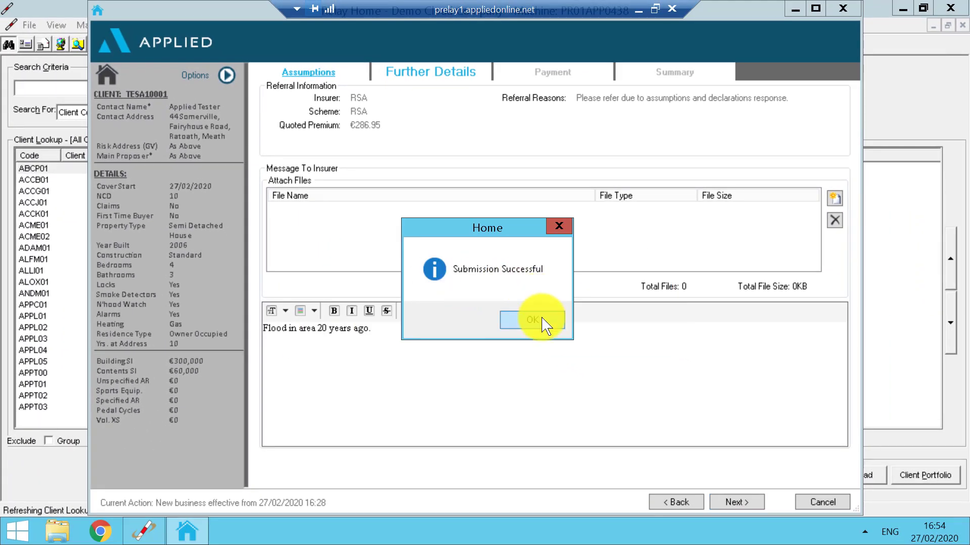
click(542, 319)
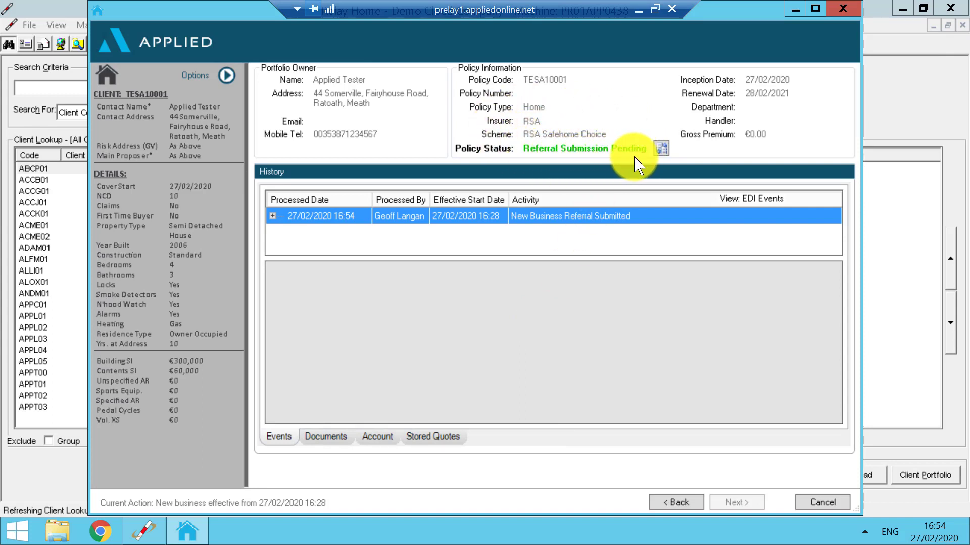
Check the submission status options for the pending referral and open its submission details.
click(662, 150)
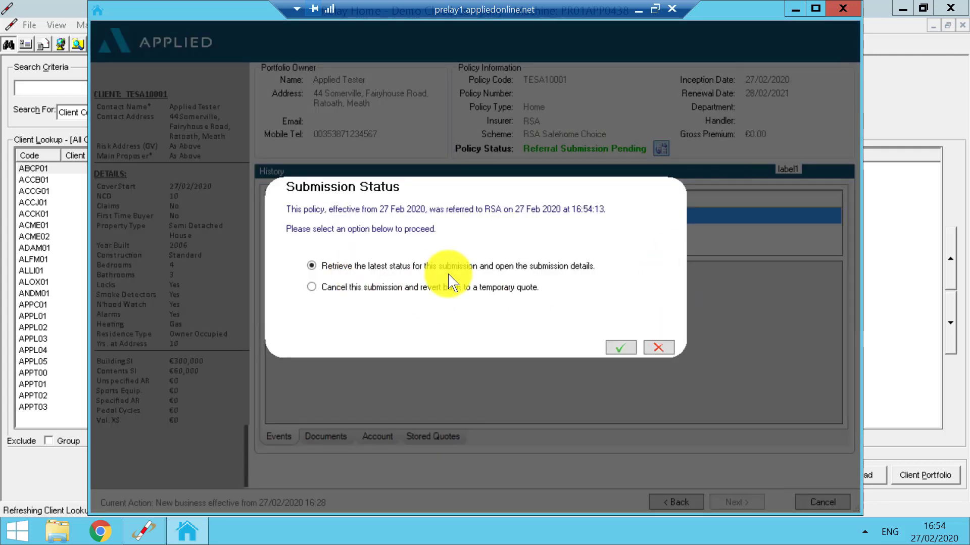
click(376, 290)
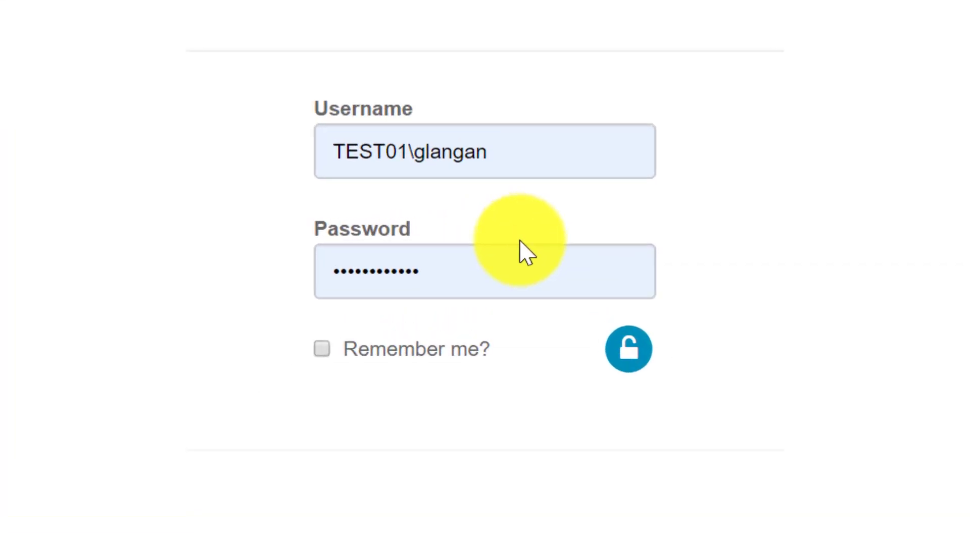
click(275, 394)
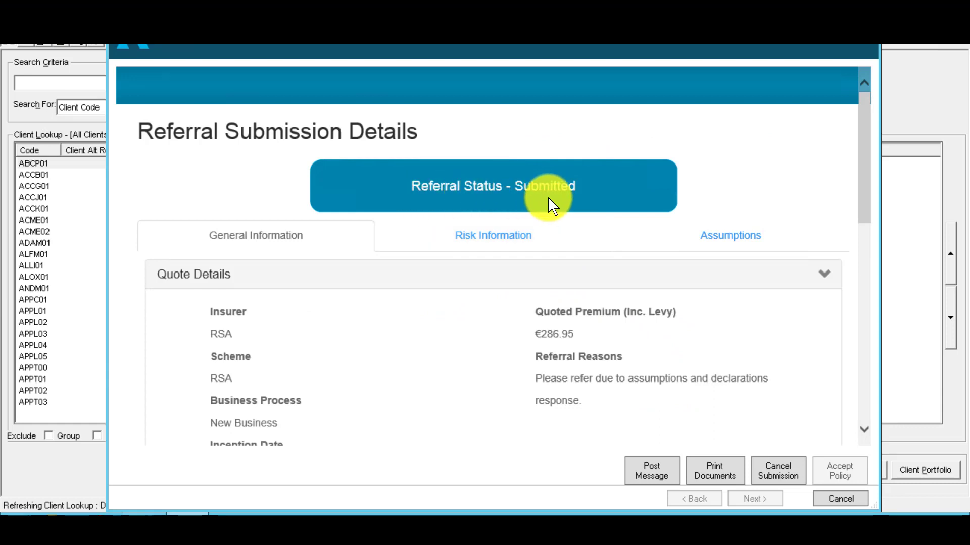
Examine the referral submission details and message history, and the referral's entry in the Referral Submission Summary results.
drag(866, 123, 879, 339)
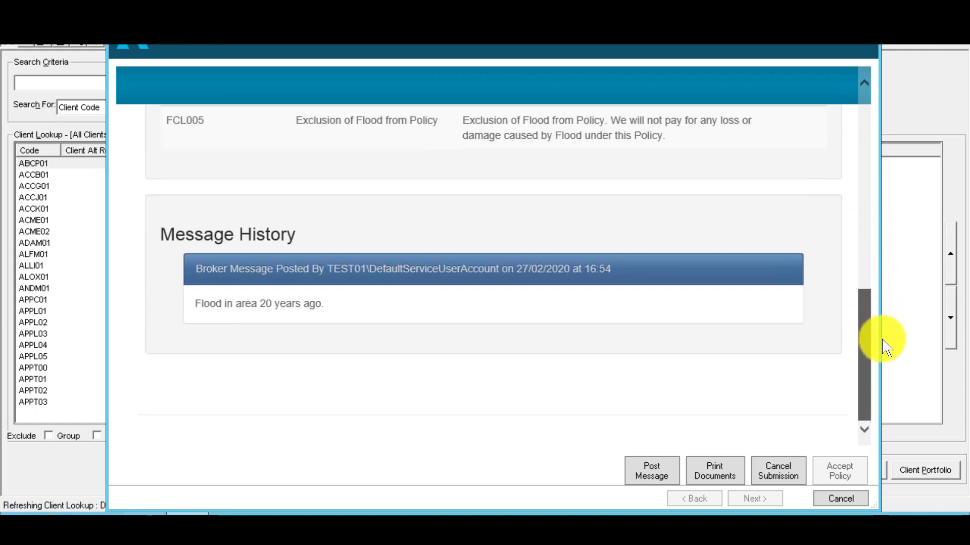
drag(879, 286, 875, 91)
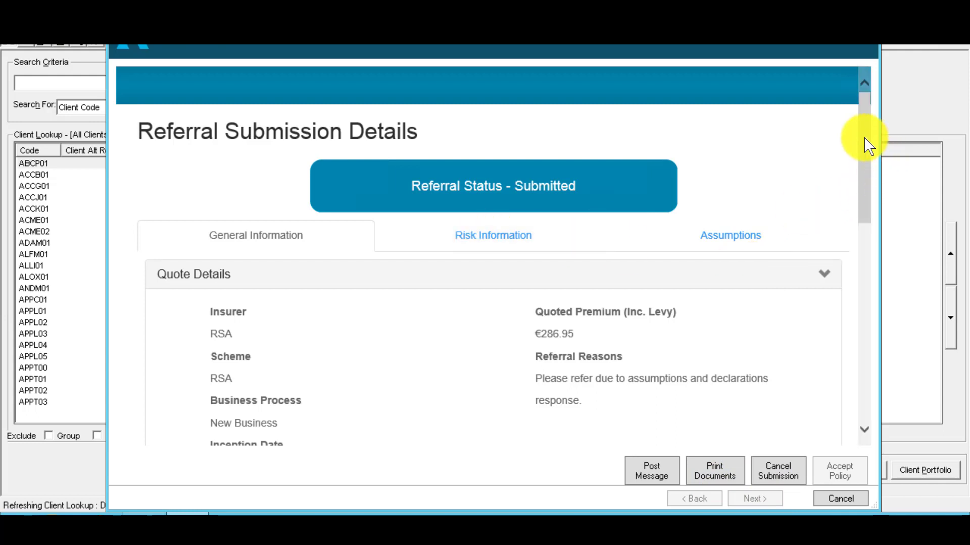
scroll(873, 371, down, 10)
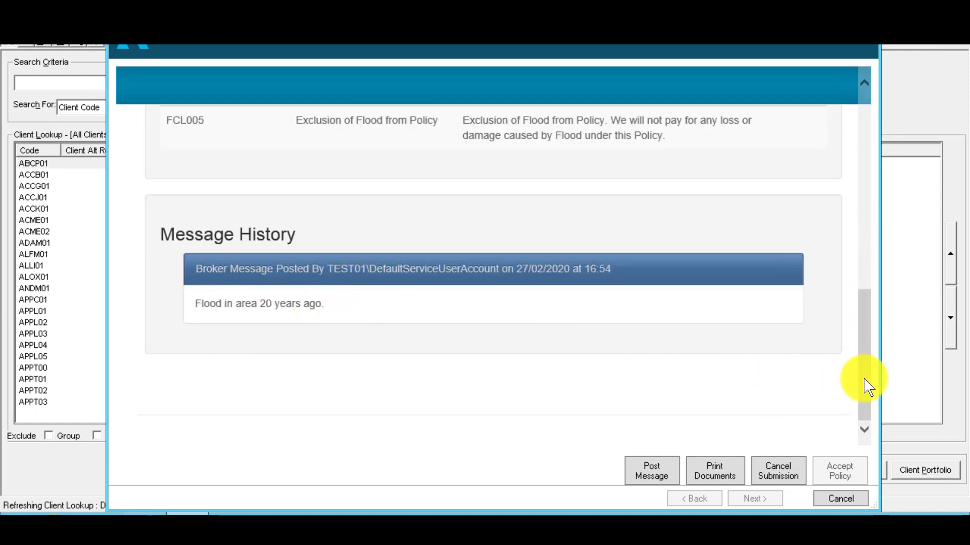
drag(870, 286, 876, 123)
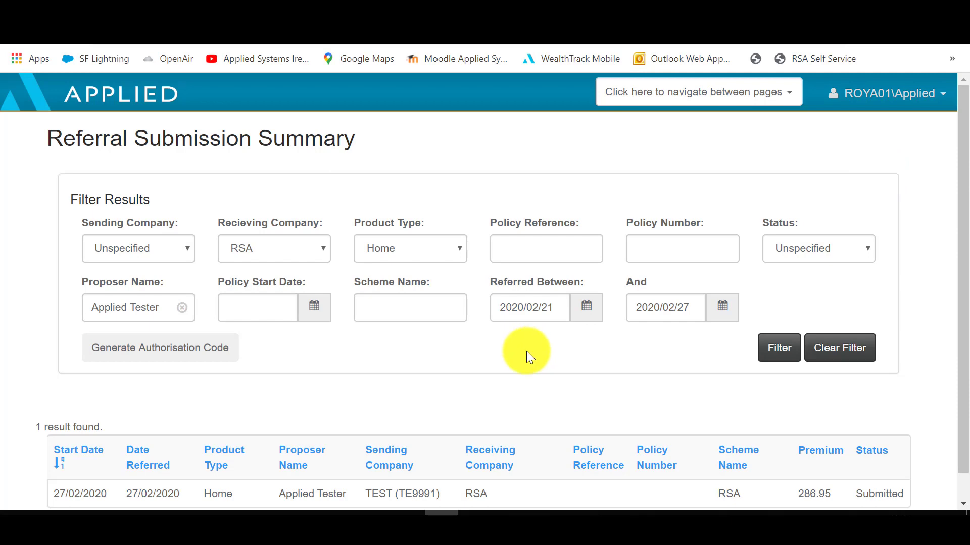
drag(963, 162, 965, 230)
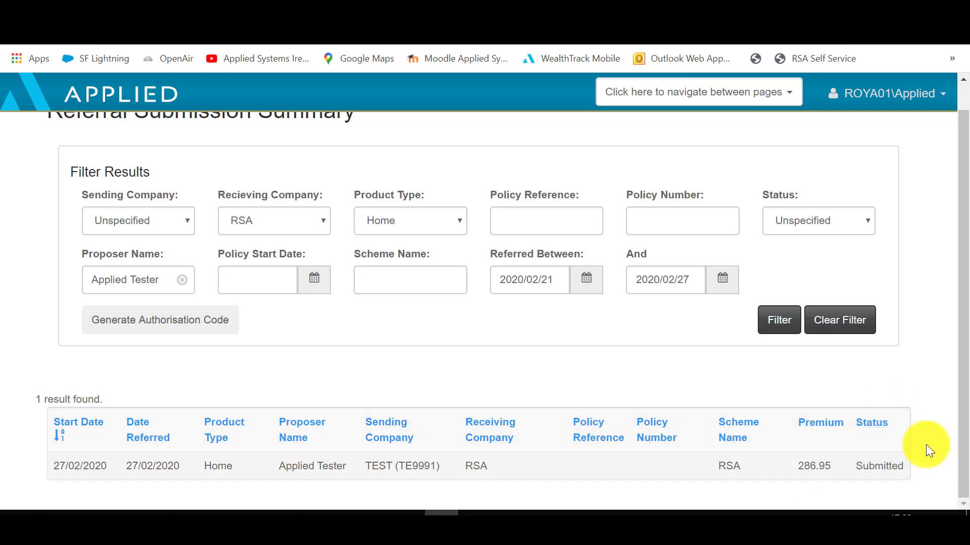
Open the submitted RSA home referral from the summary and write the correspondence message "We can accept the risk at standard rates.".
click(301, 465)
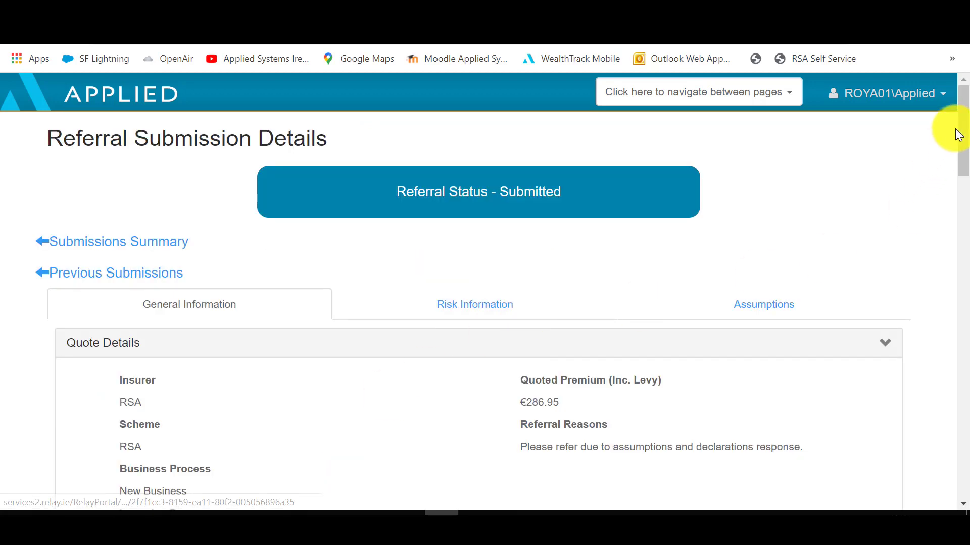
scroll(965, 137, down, 2)
scroll(965, 136, down, 1)
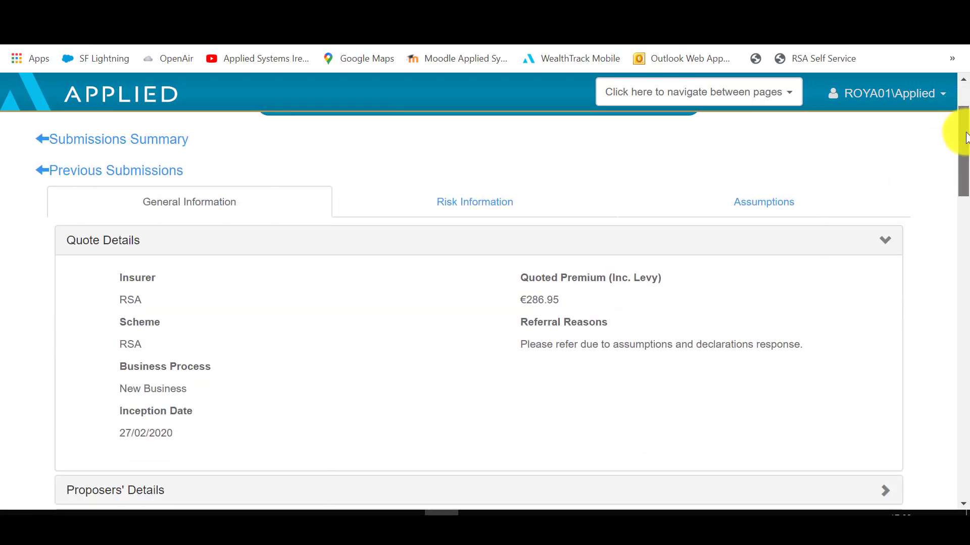
scroll(966, 136, down, 4)
scroll(965, 147, up, 3)
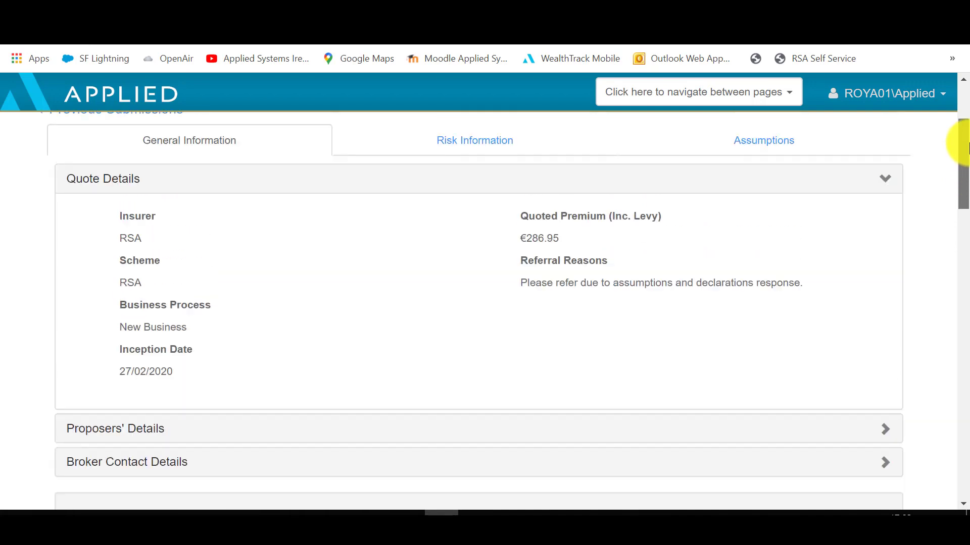
drag(967, 146, 966, 403)
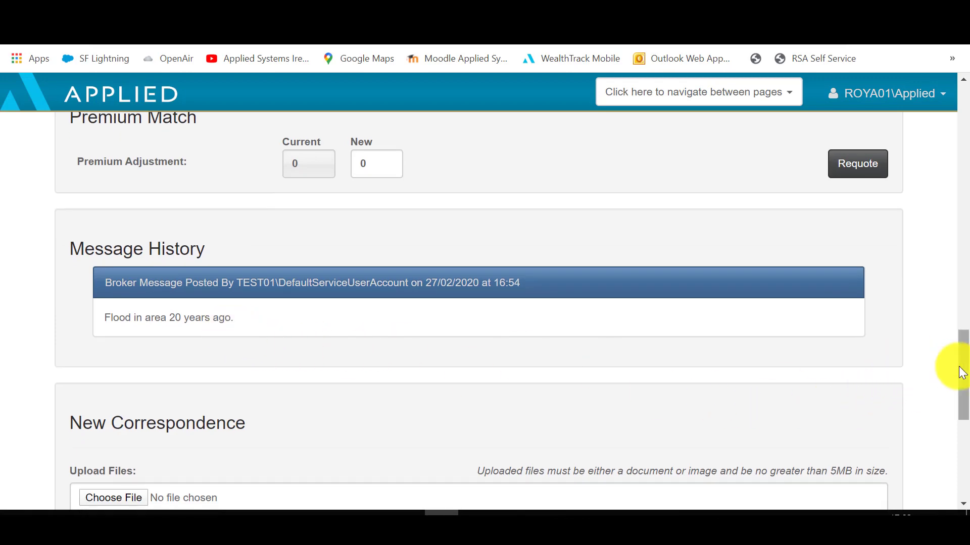
drag(963, 368, 963, 405)
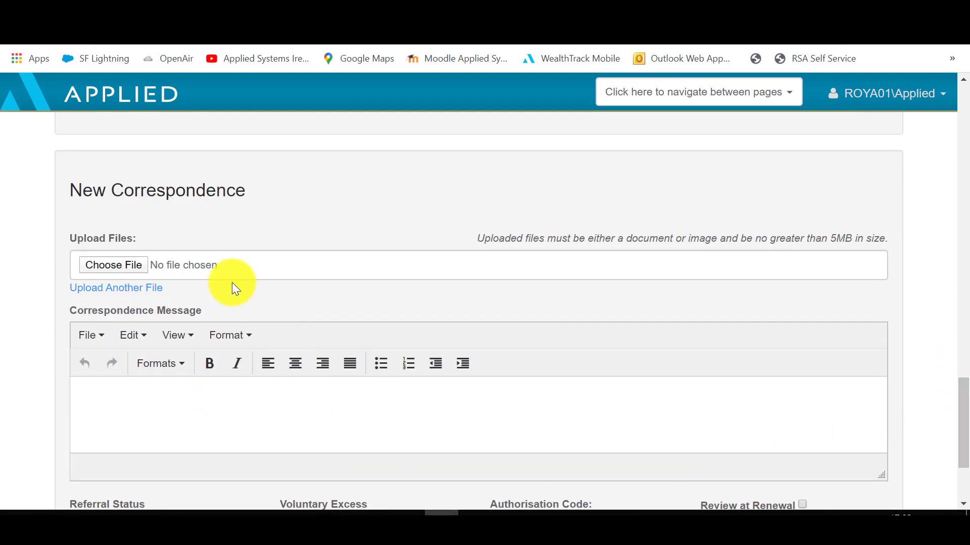
click(113, 393)
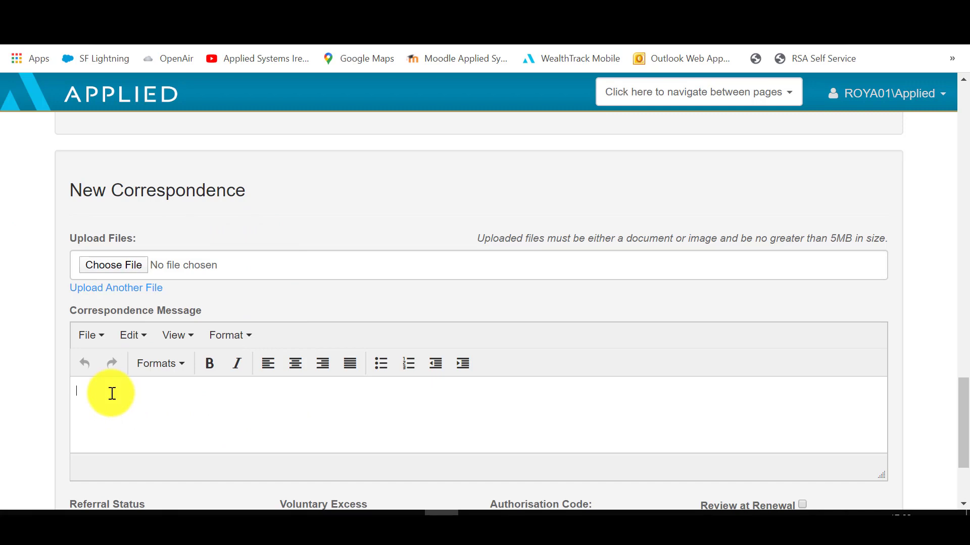
text(We can accept the risk at standard rates.)
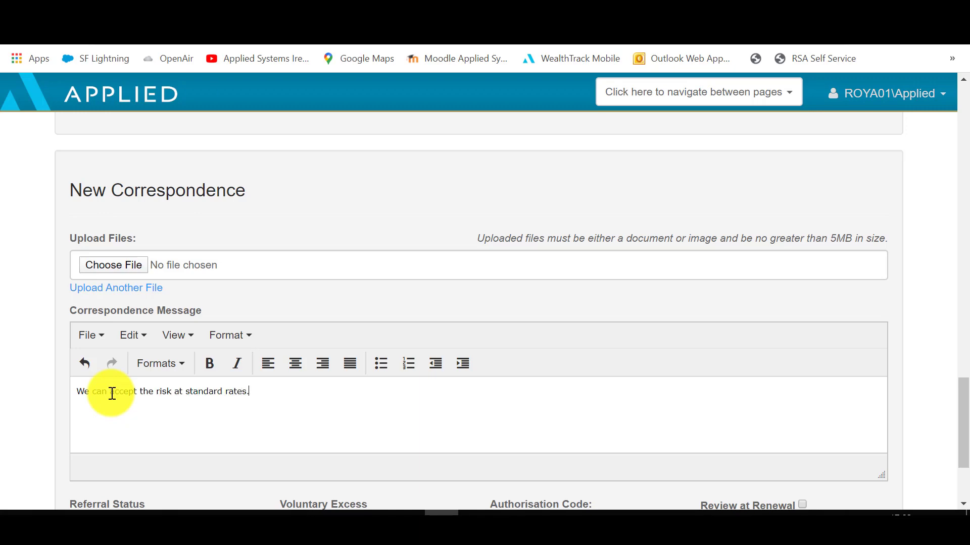
Examine the referral's risk information and the expected and given responses to its assumptions.
drag(962, 434, 962, 165)
scroll(657, 237, up, 1)
click(475, 245)
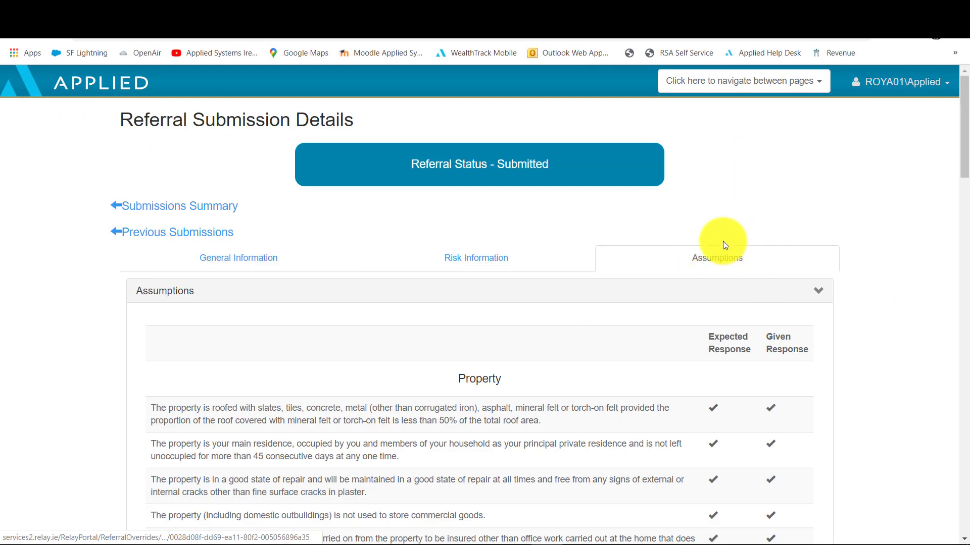
drag(963, 146, 962, 223)
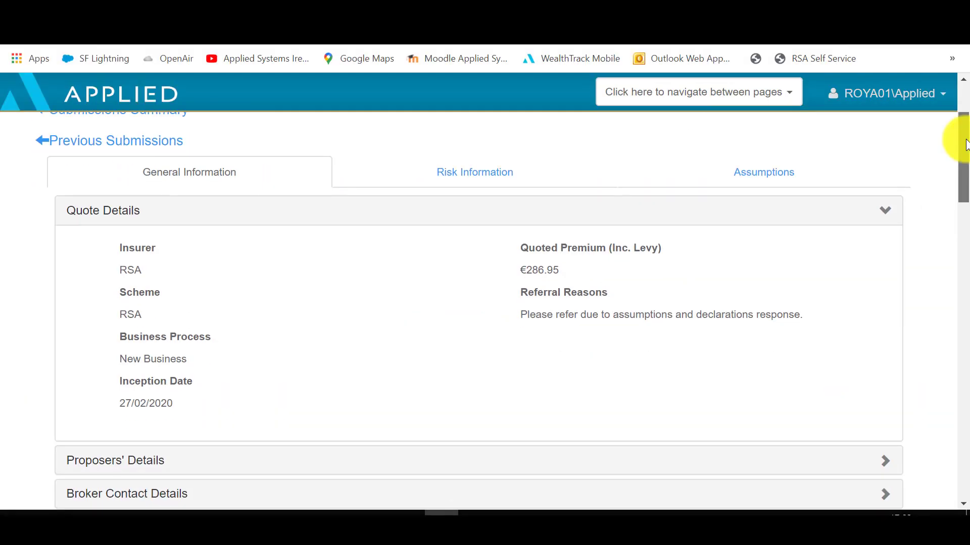
Set the referral status to Approved and submit the new correspondence to the broker.
drag(955, 139, 962, 375)
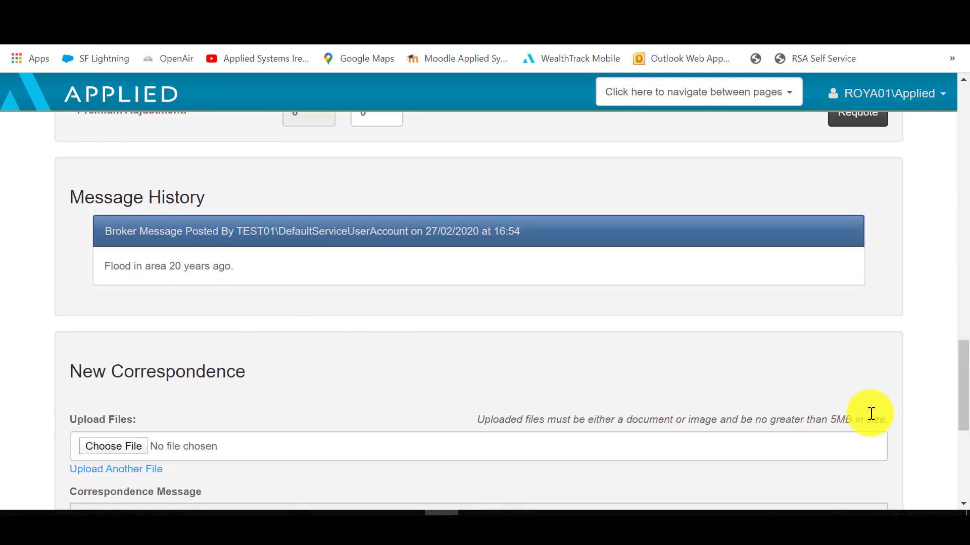
scroll(871, 414, down, 6)
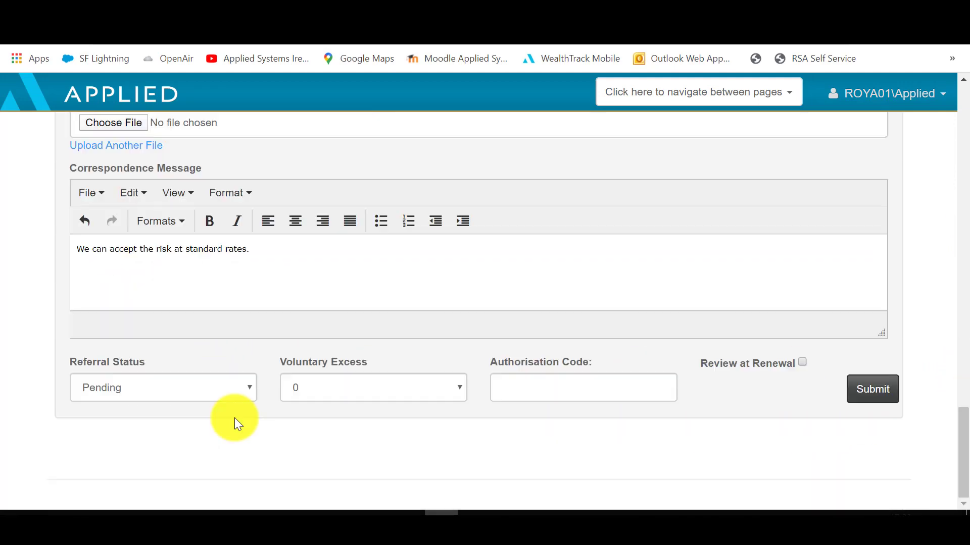
click(222, 388)
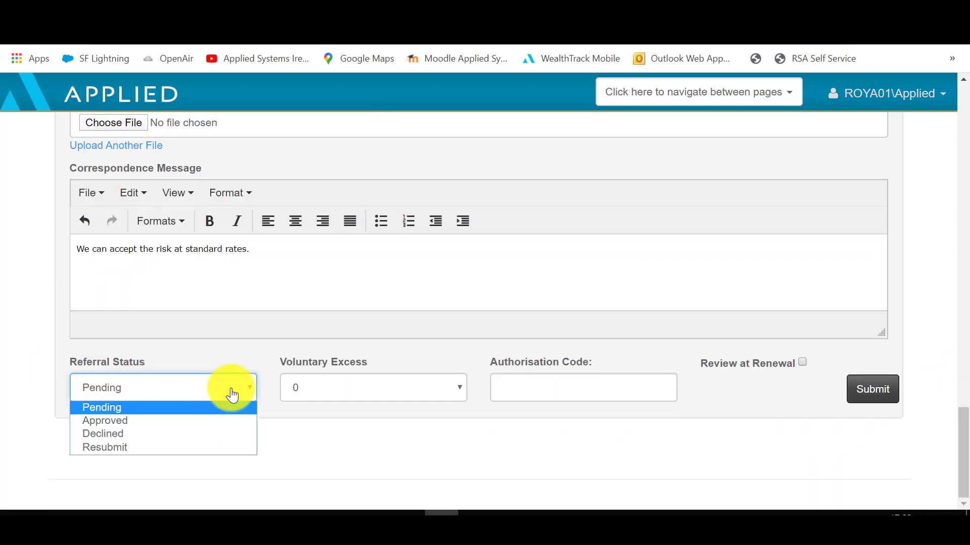
click(138, 419)
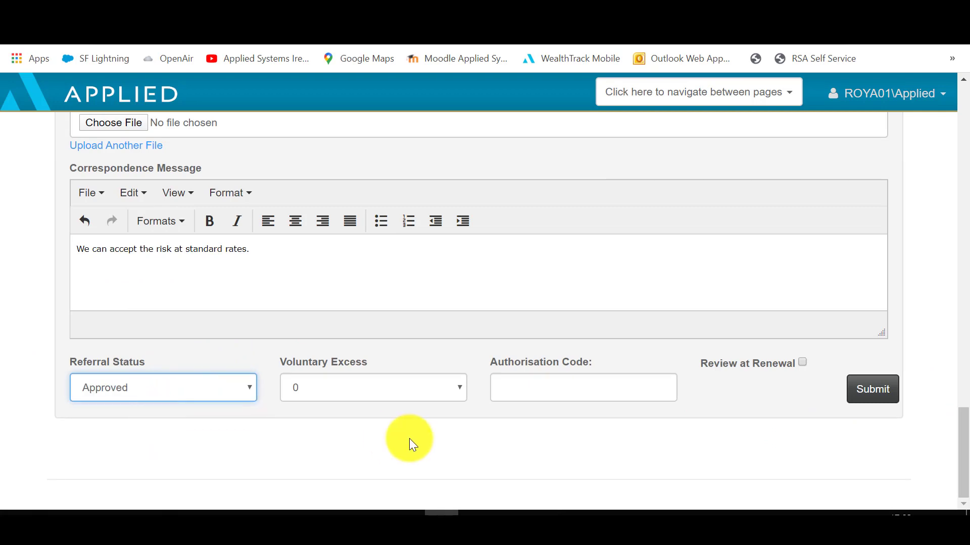
click(873, 390)
click(872, 390)
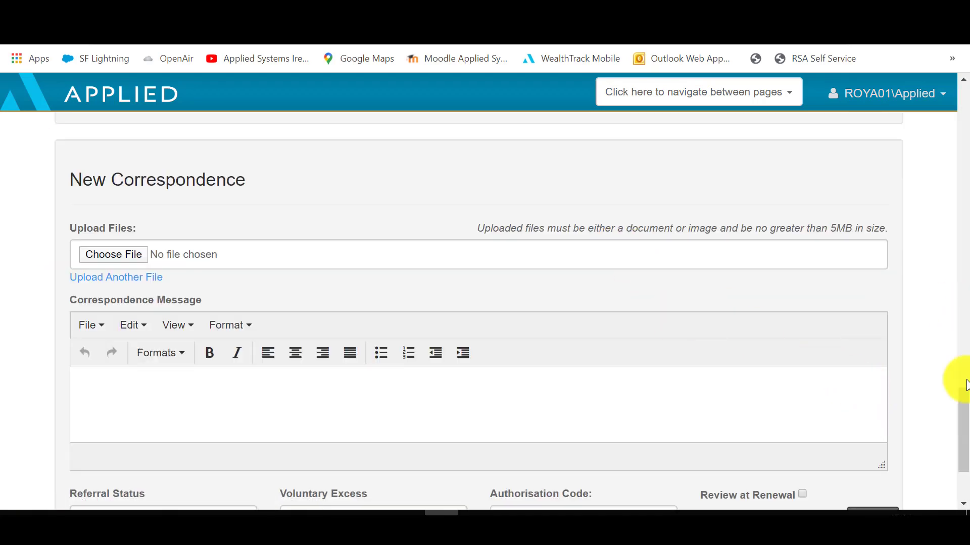
drag(964, 390, 964, 212)
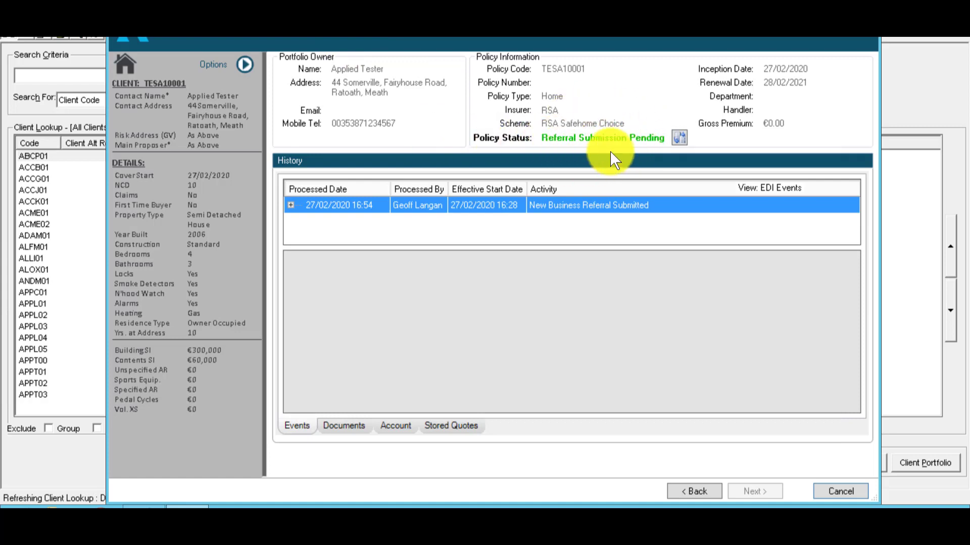
Switch to the broker's policy screen, retrieve the latest status of the pending referral, and open its submission details.
click(680, 138)
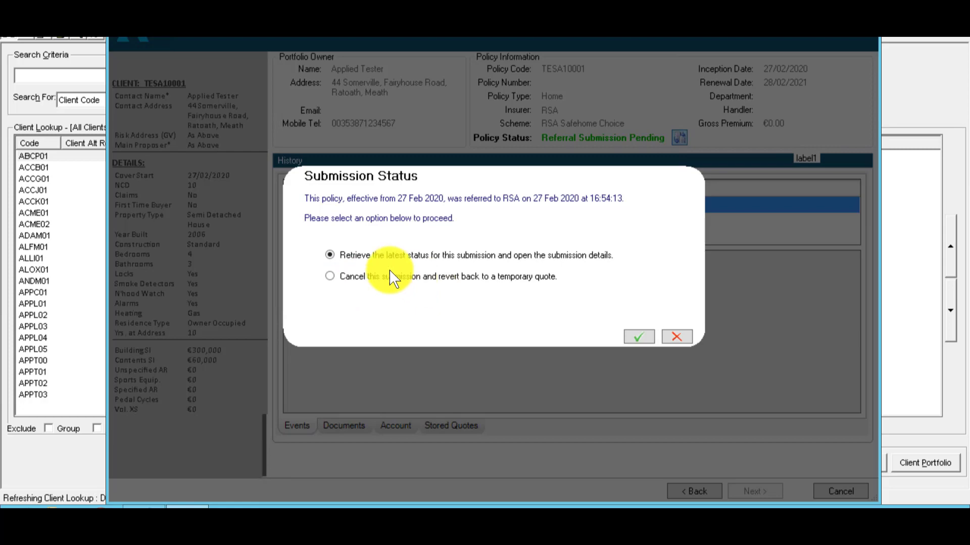
click(637, 337)
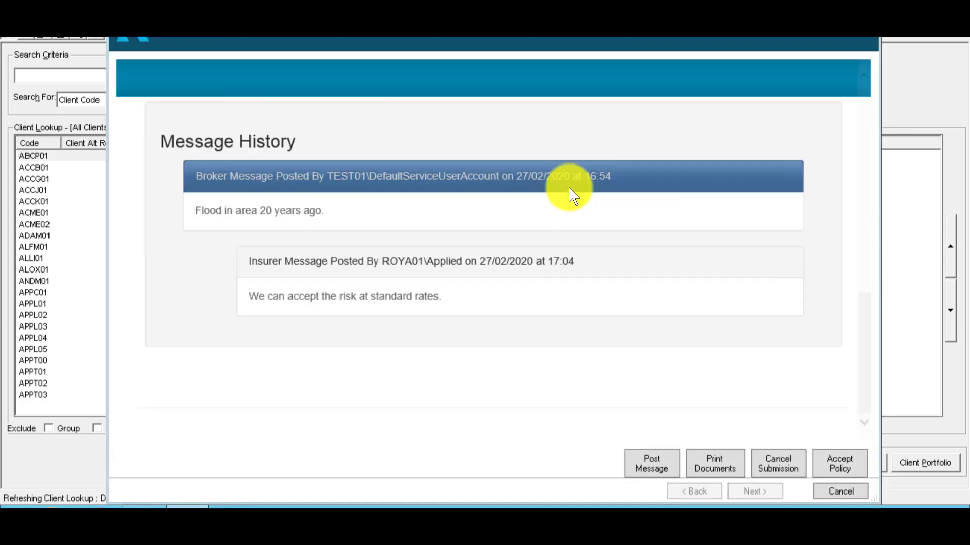
drag(868, 369, 710, 166)
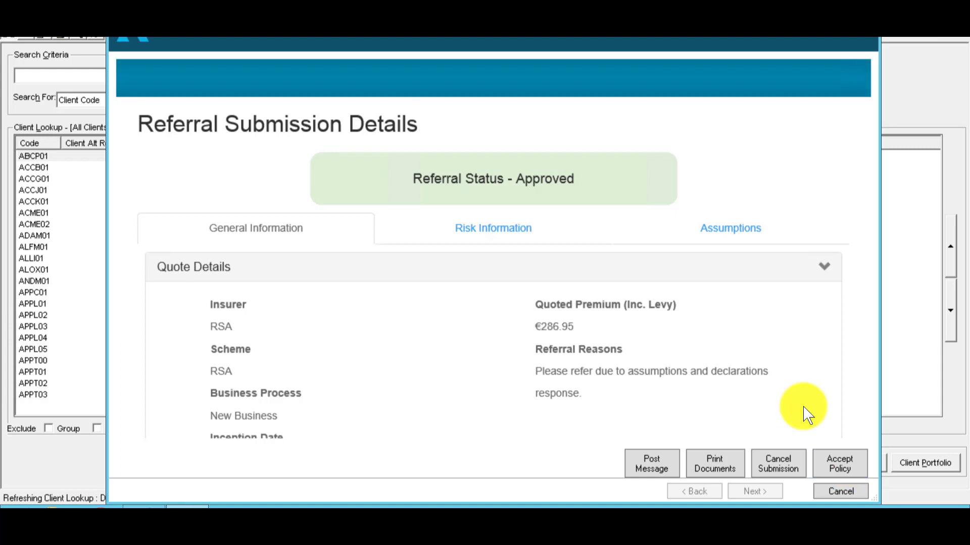
Examine the referral's risk information, including the property details, occupancy details, required cover and endorsement.
click(456, 240)
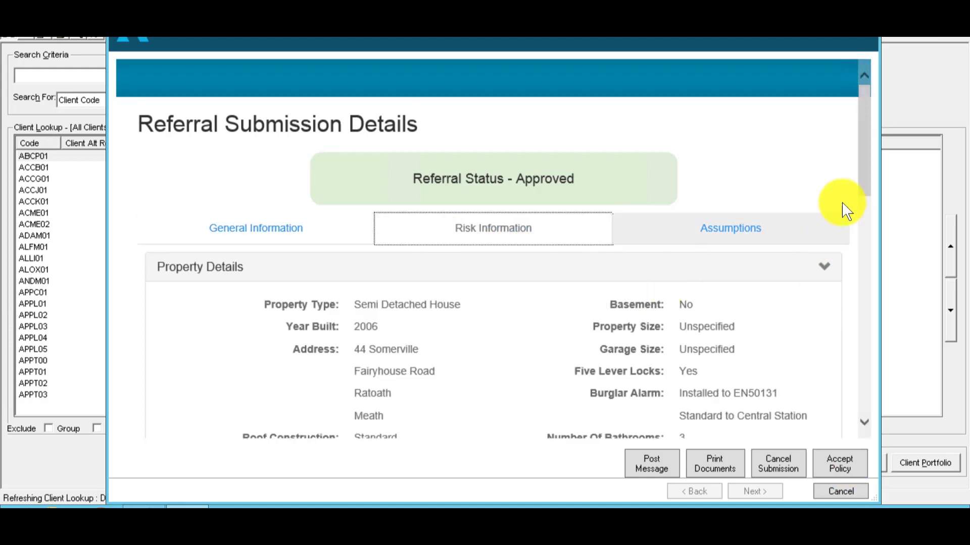
drag(865, 168, 876, 261)
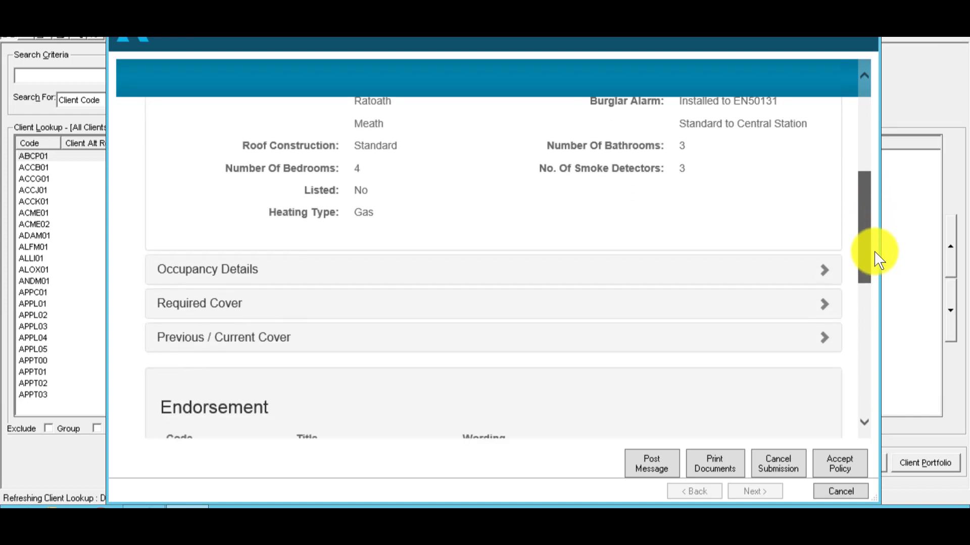
click(826, 279)
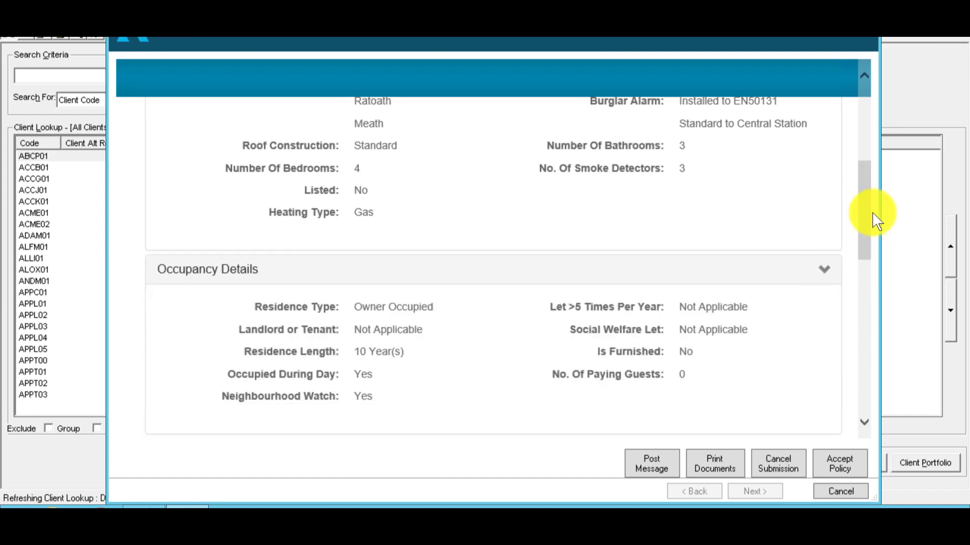
drag(868, 242, 868, 288)
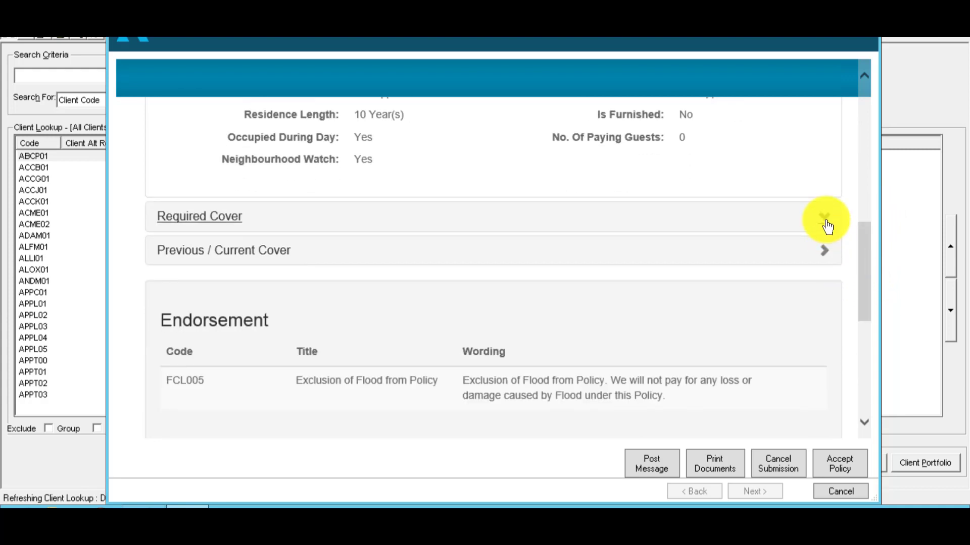
click(825, 218)
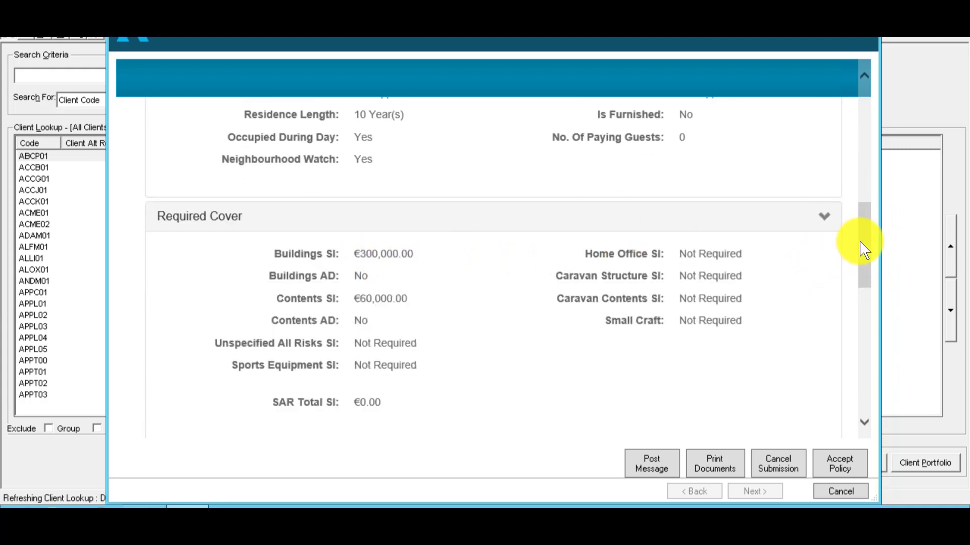
scroll(866, 249, up, 10)
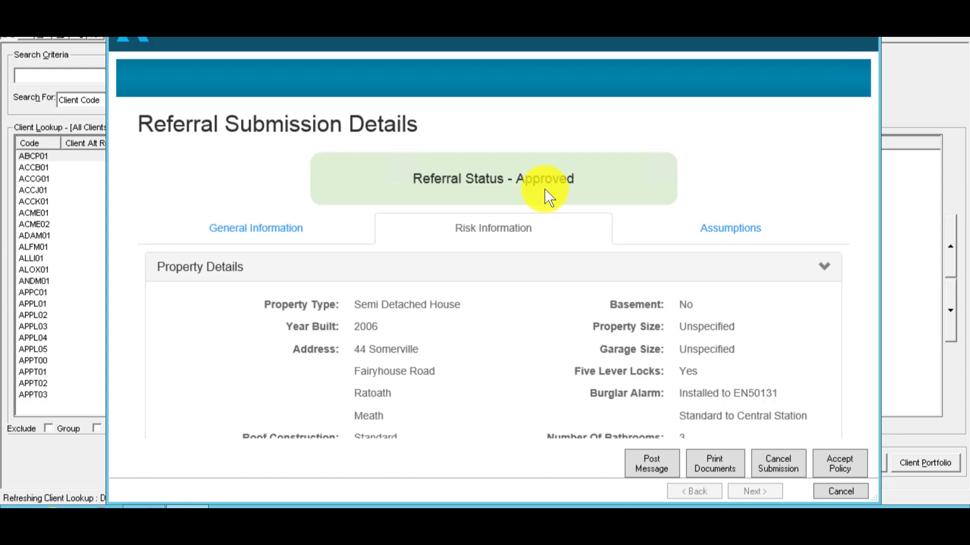
Post the message "Please change to Resubmit as we want to increase the BSI." to the insurer and accept the status change.
click(653, 464)
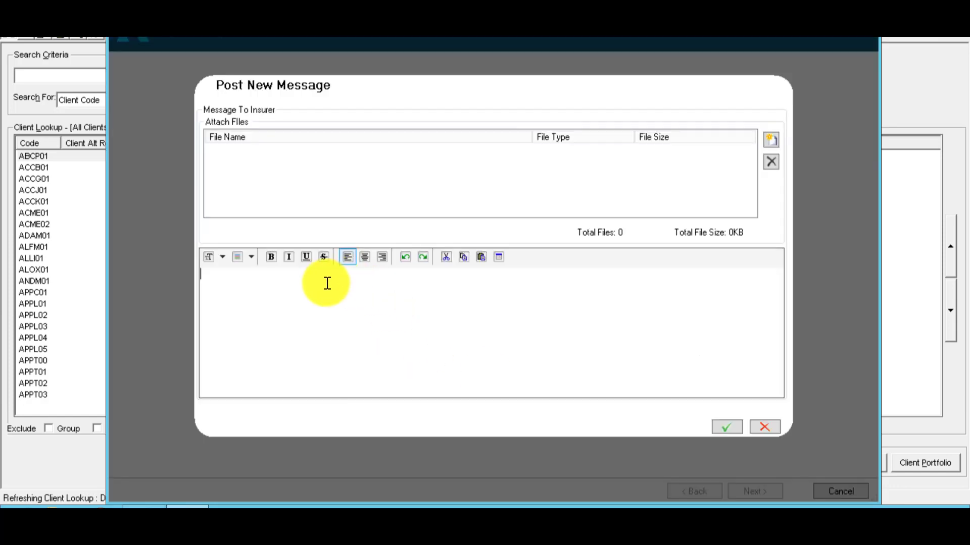
text(Please change to Resubmit as we want to increase the BSI.)
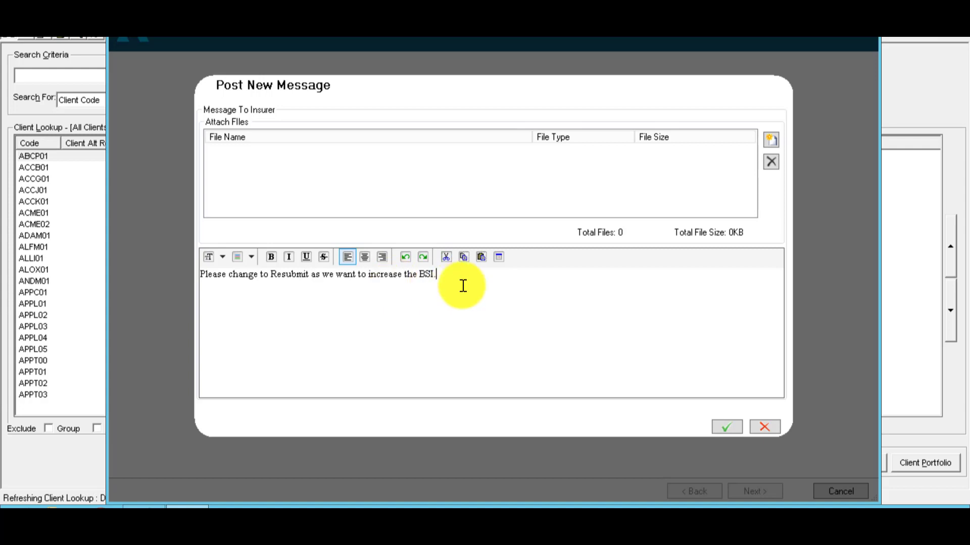
click(725, 429)
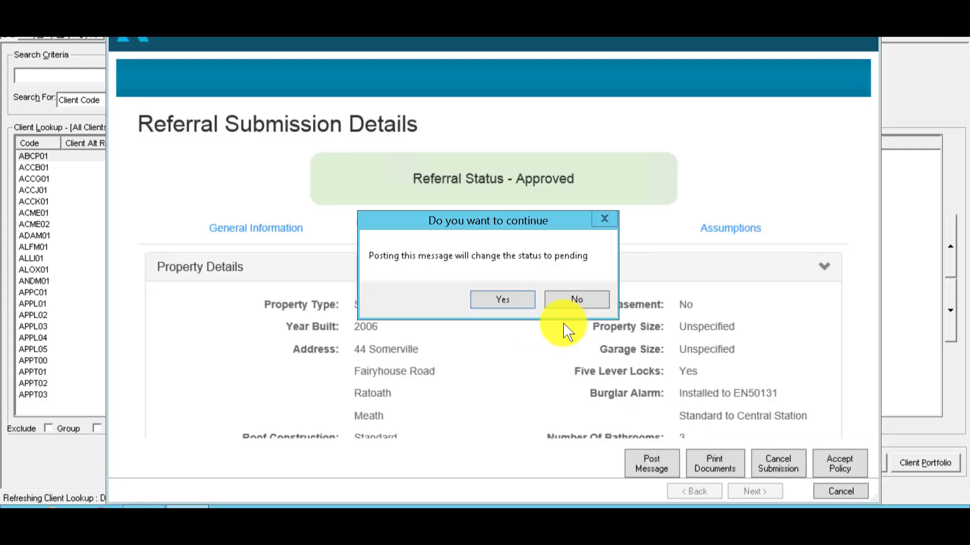
click(507, 302)
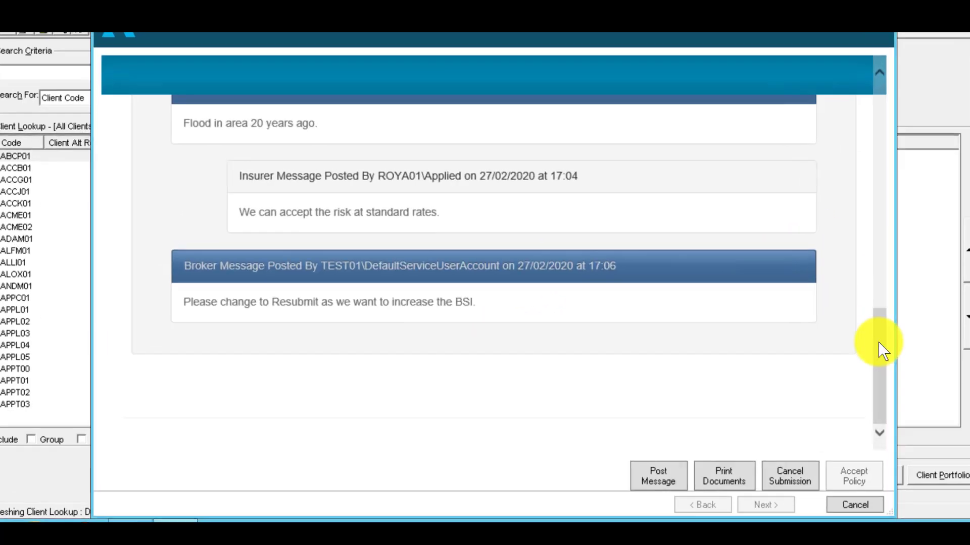
drag(879, 343, 879, 115)
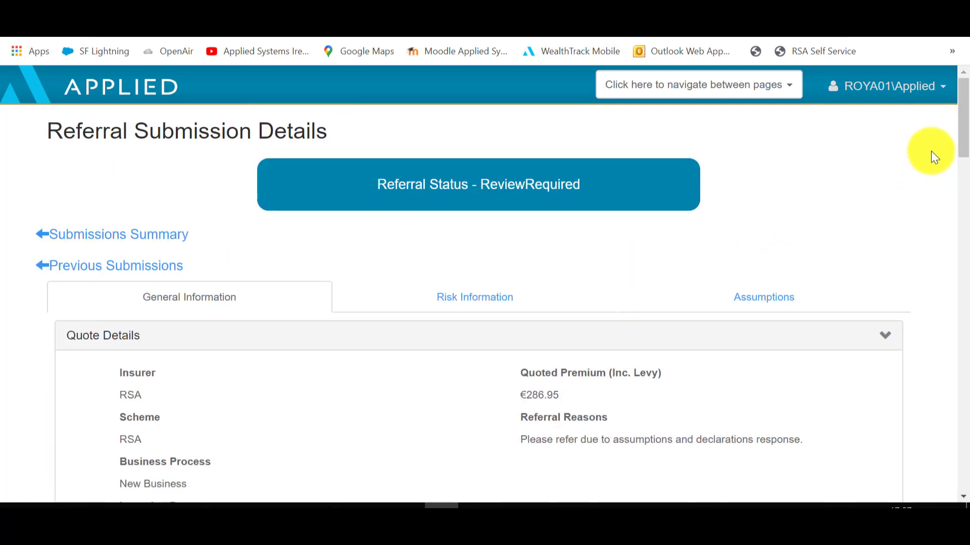
Set the referral status to Resubmit in the new correspondence and submit it to the broker.
drag(965, 96, 964, 374)
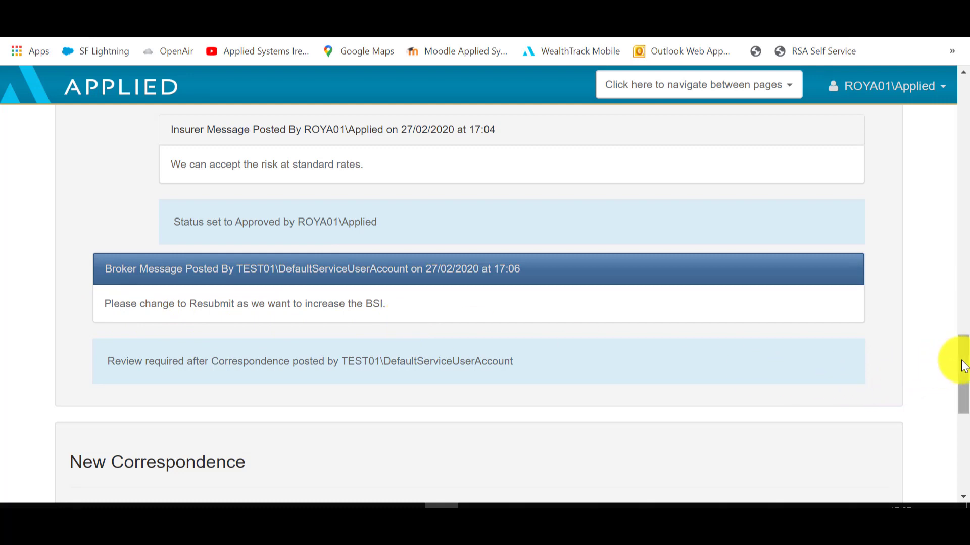
drag(963, 367, 962, 427)
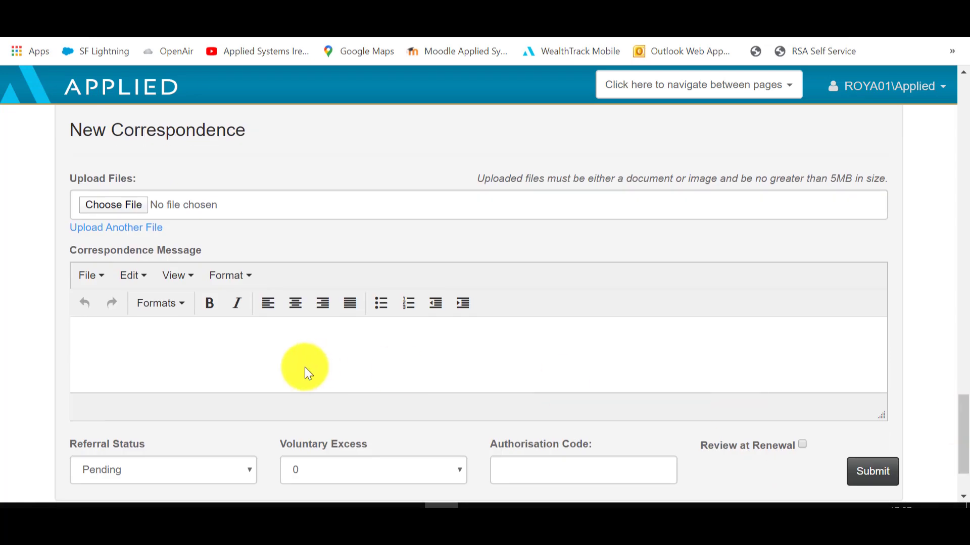
click(265, 344)
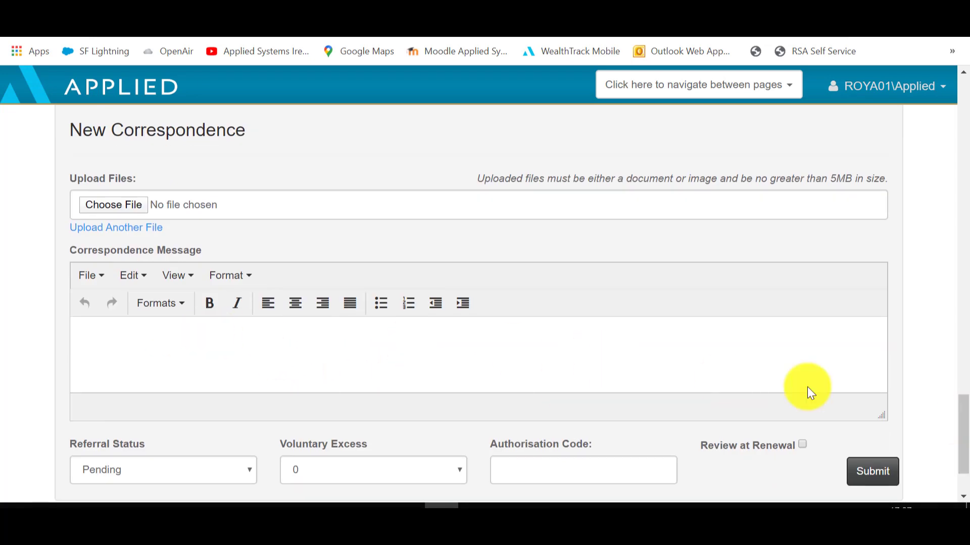
drag(963, 404, 955, 448)
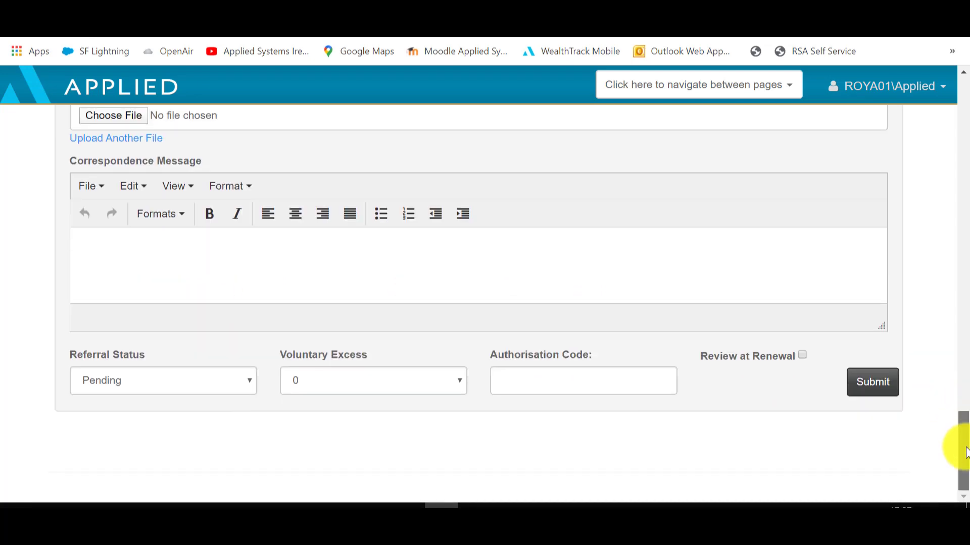
click(242, 389)
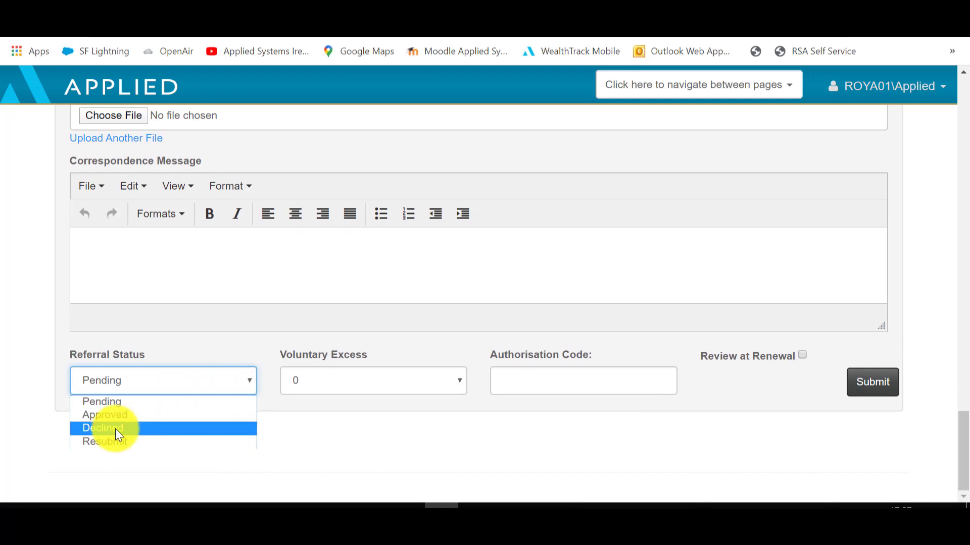
click(125, 442)
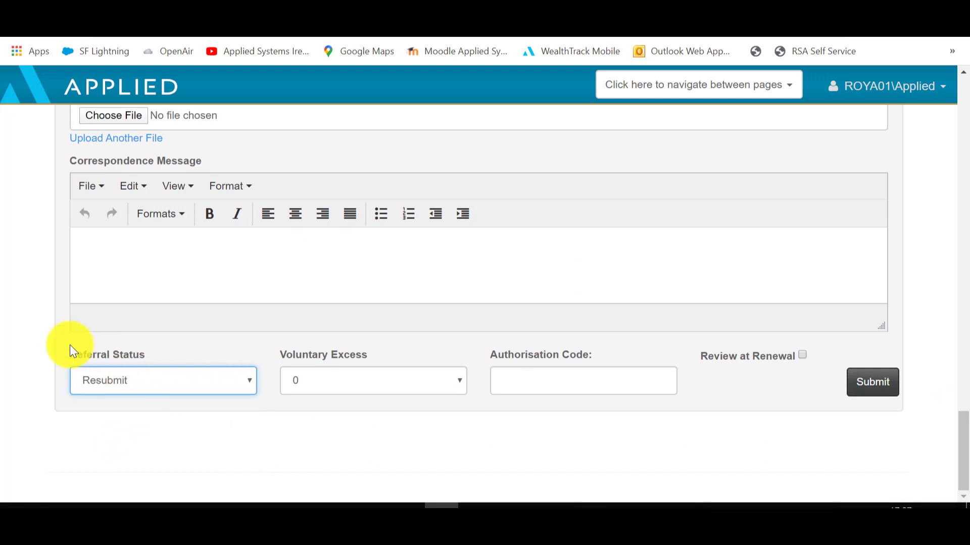
click(872, 383)
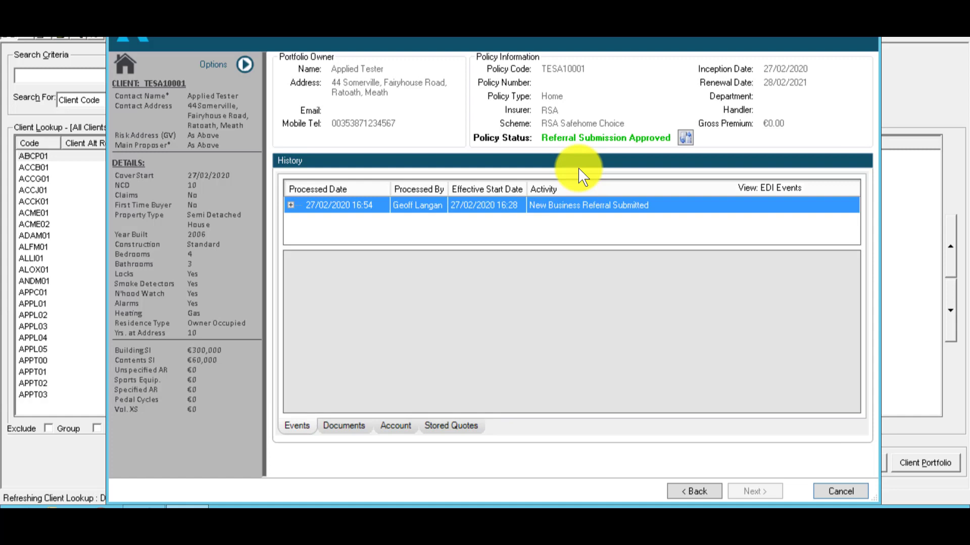
From the broker's policy screen, retrieve the referral's latest status, open its submission details, and start resubmitting the policy.
click(685, 141)
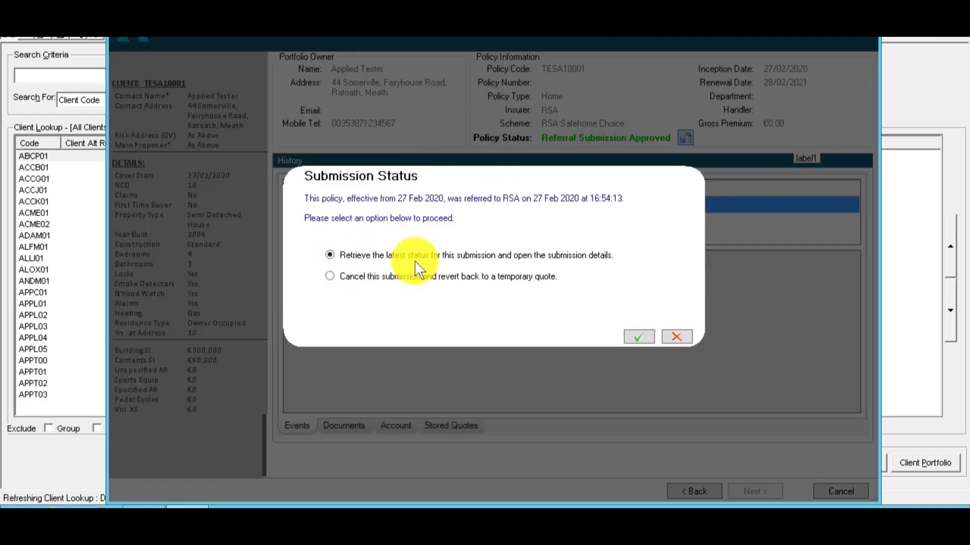
click(637, 338)
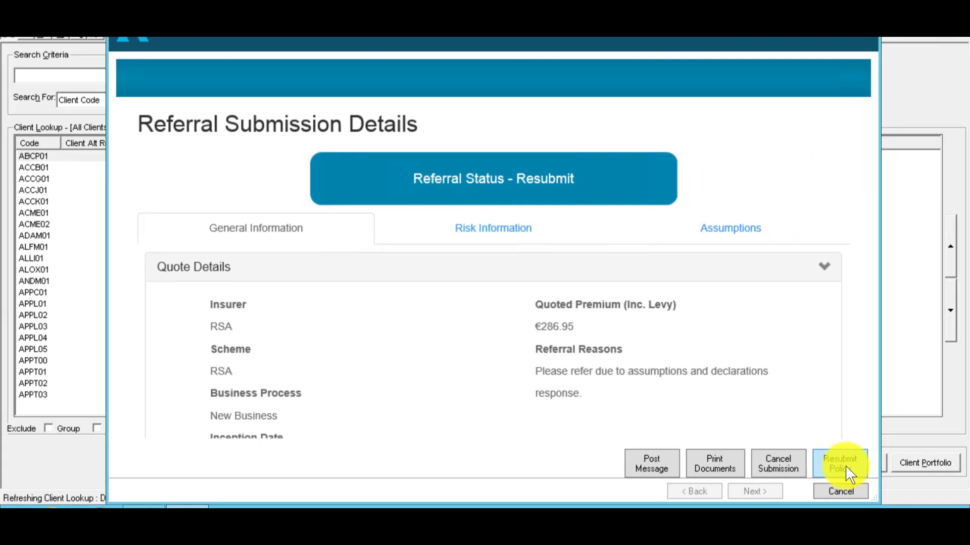
click(847, 472)
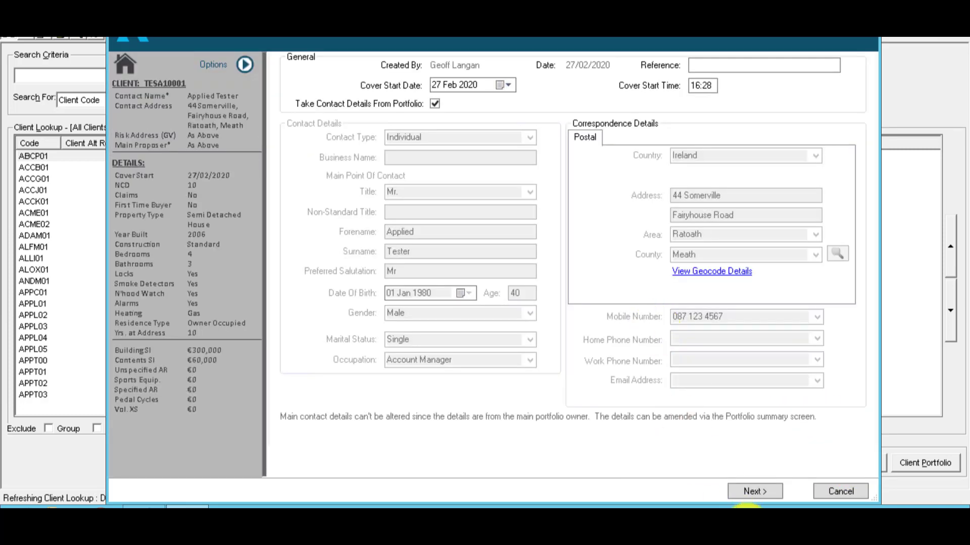
Keep the contact and proposer details, set the buildings sum insured to 350,000, and continue to the assumptions and declarations.
click(763, 492)
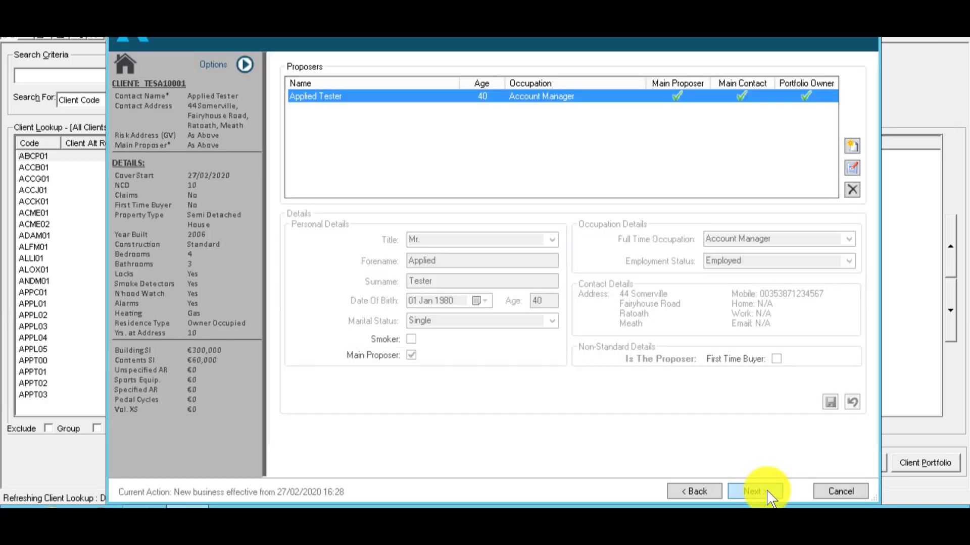
click(768, 493)
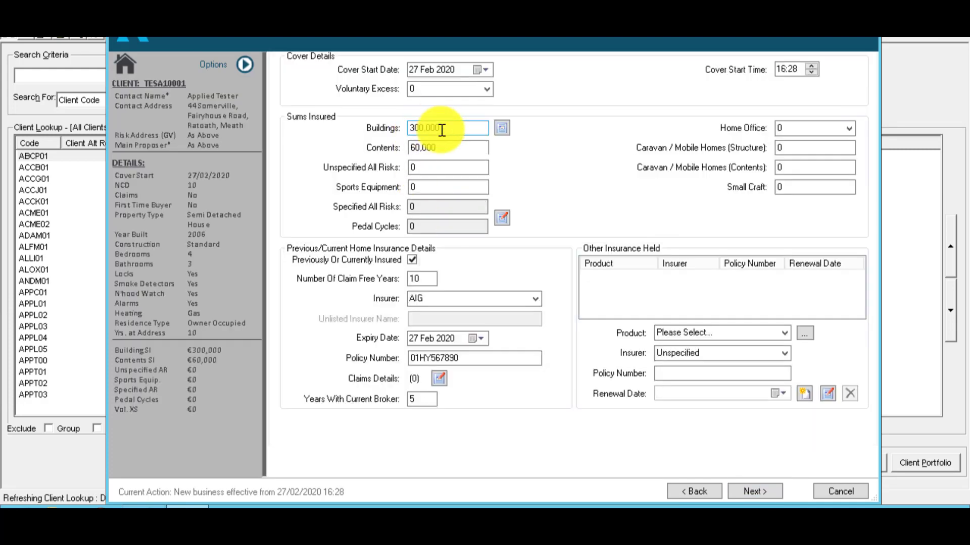
click(441, 128)
text(35)
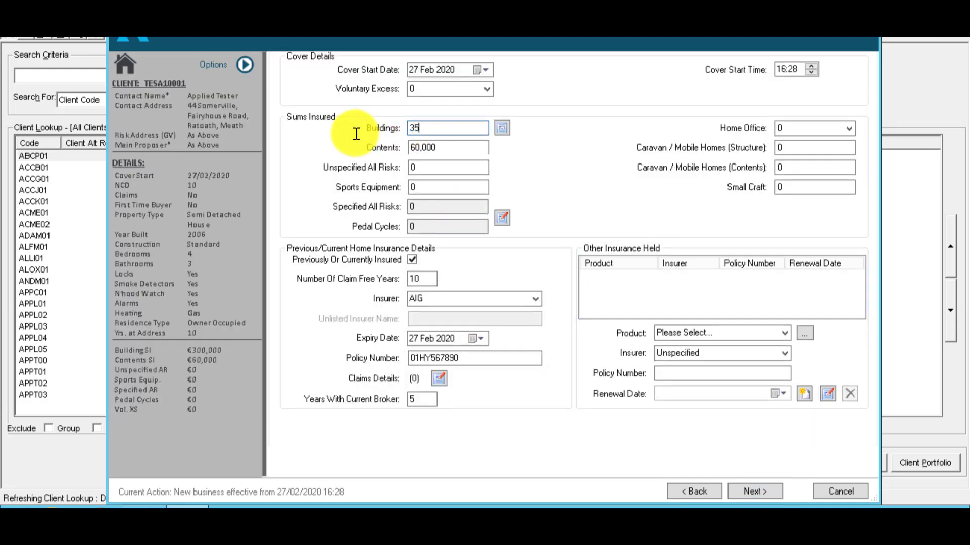
text(0,00000)
key(Tab)
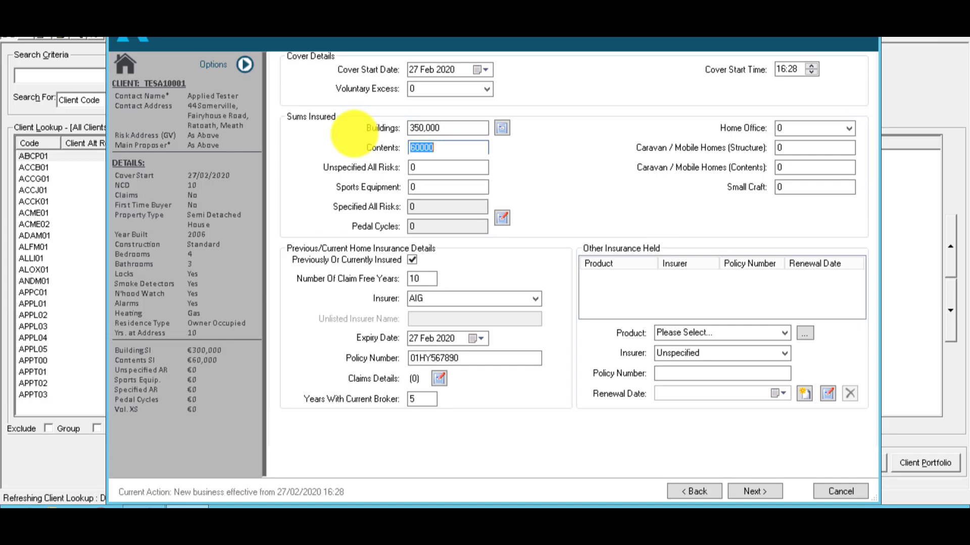
click(762, 493)
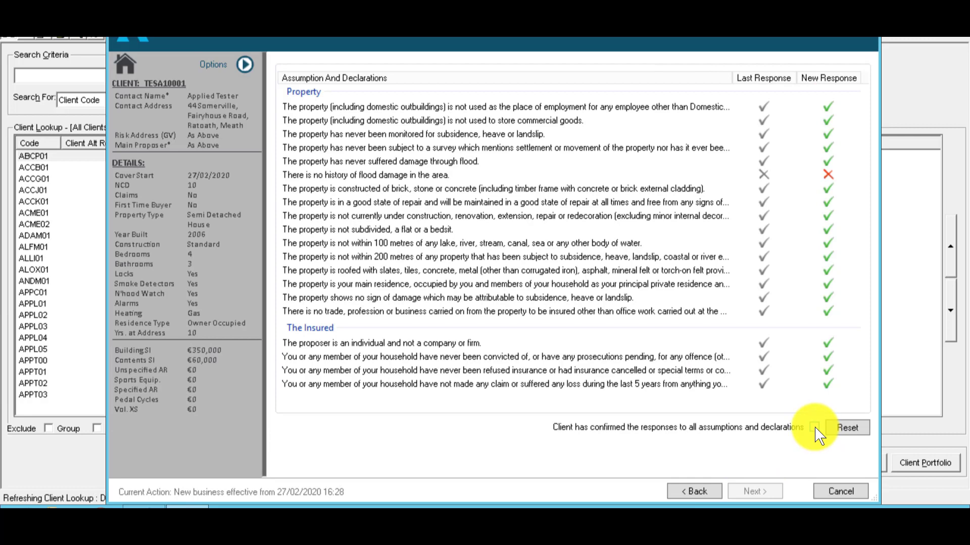
Mark the client's responses to all assumptions and declarations as confirmed, and continue past the interested parties without changes.
click(815, 428)
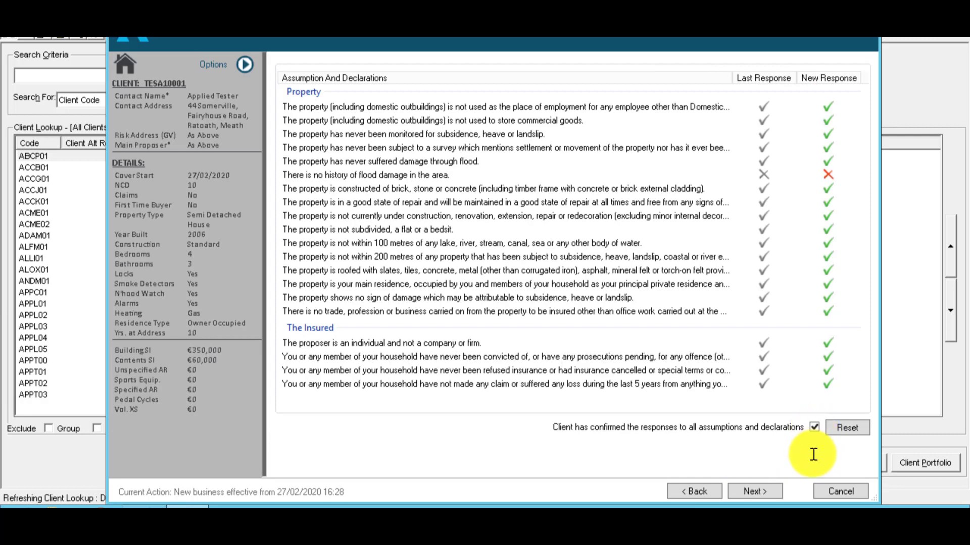
click(764, 498)
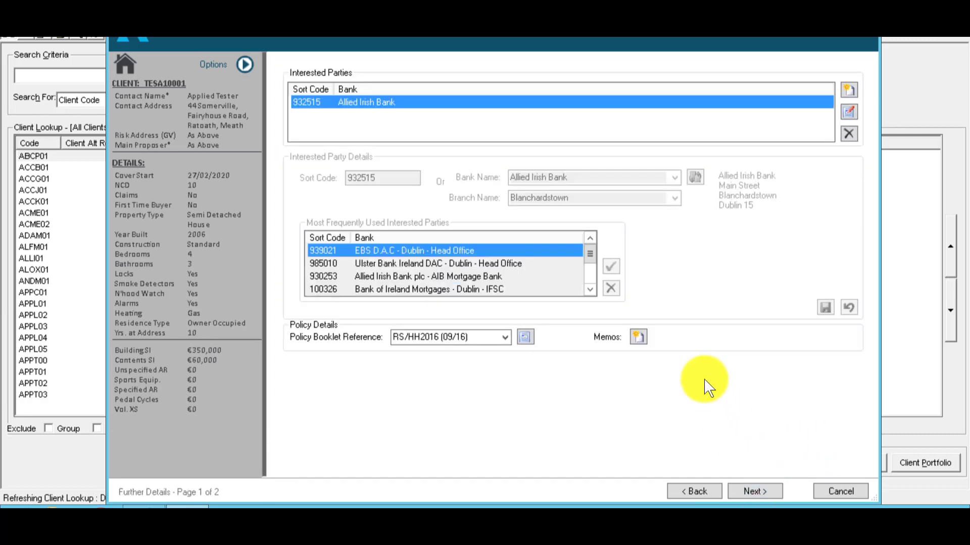
click(759, 493)
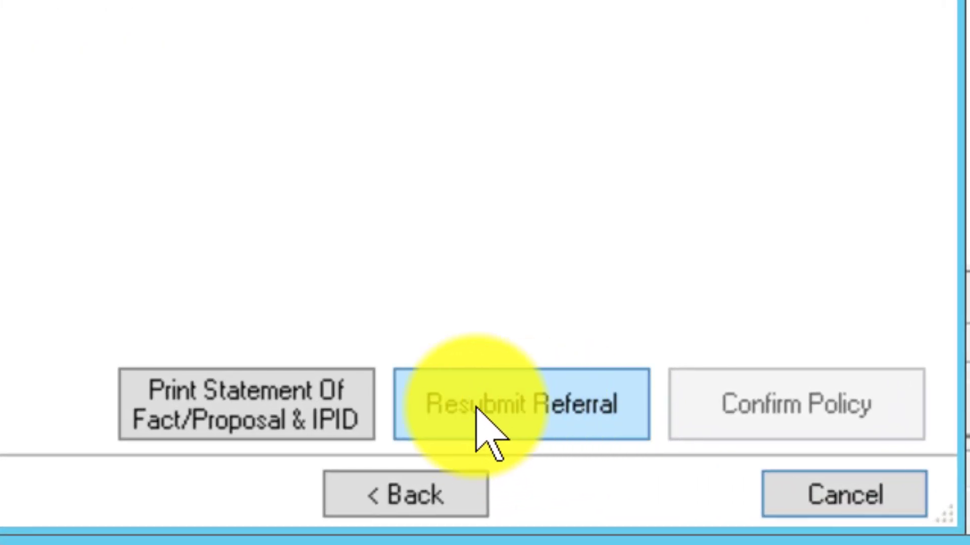
Resubmit the referral to the insurer with the message "Changed BSI to 350k - please change status to Accepted".
click(536, 423)
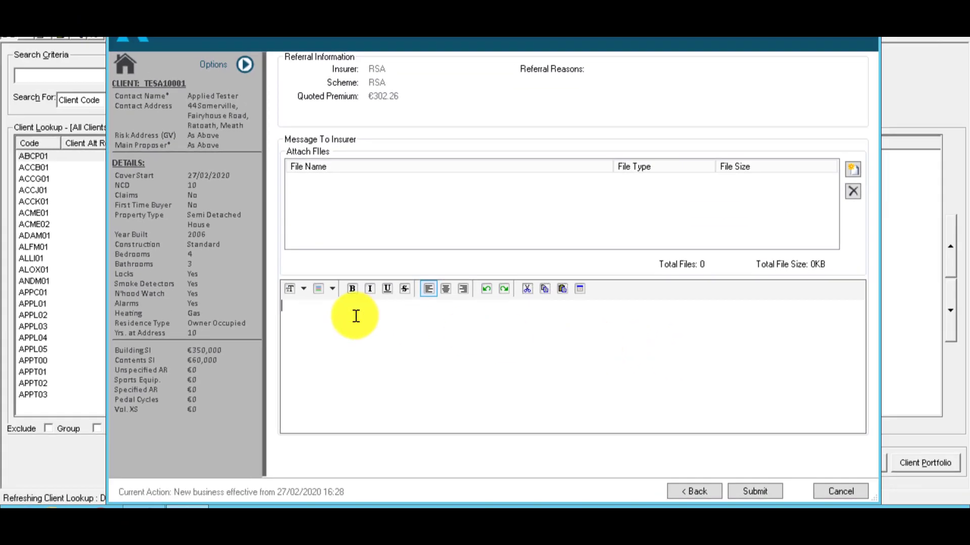
text(Changed BSI to 350k - please change status to Accepted)
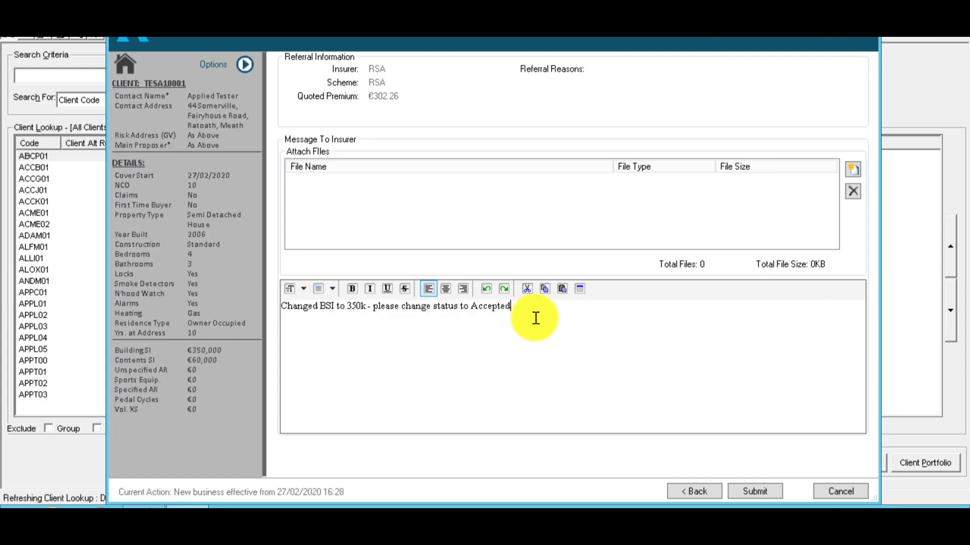
click(757, 491)
click(561, 318)
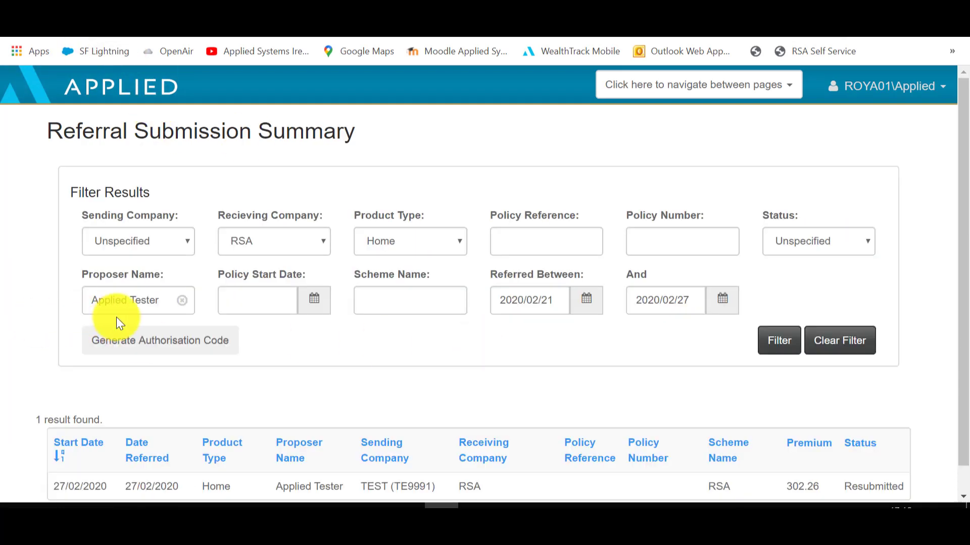
Open the resubmitted home referral from the insurer's submission summary, check its risk information, and return to the general information.
drag(963, 277, 961, 328)
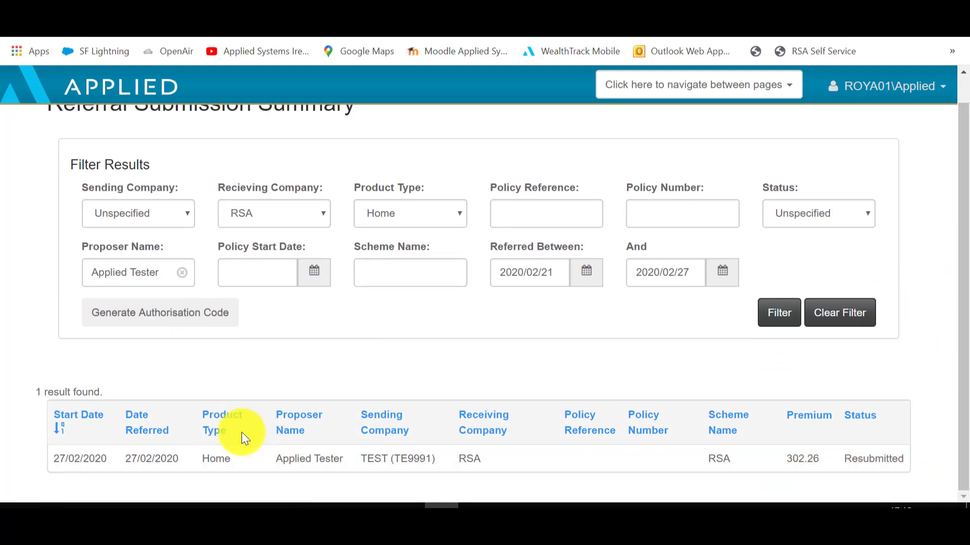
click(308, 457)
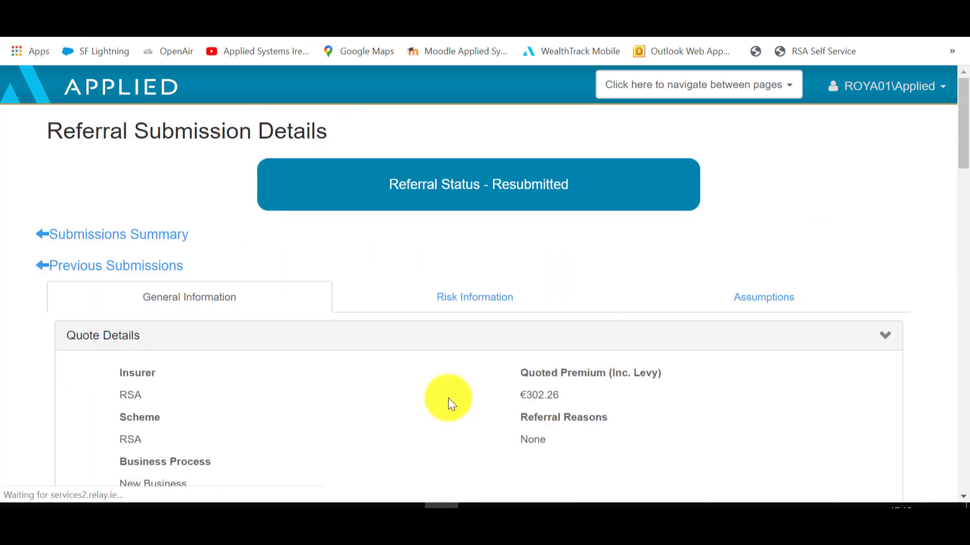
mouse_move(964, 133)
mouse_down()
mouse_move(958, 210)
mouse_move(963, 137)
mouse_up()
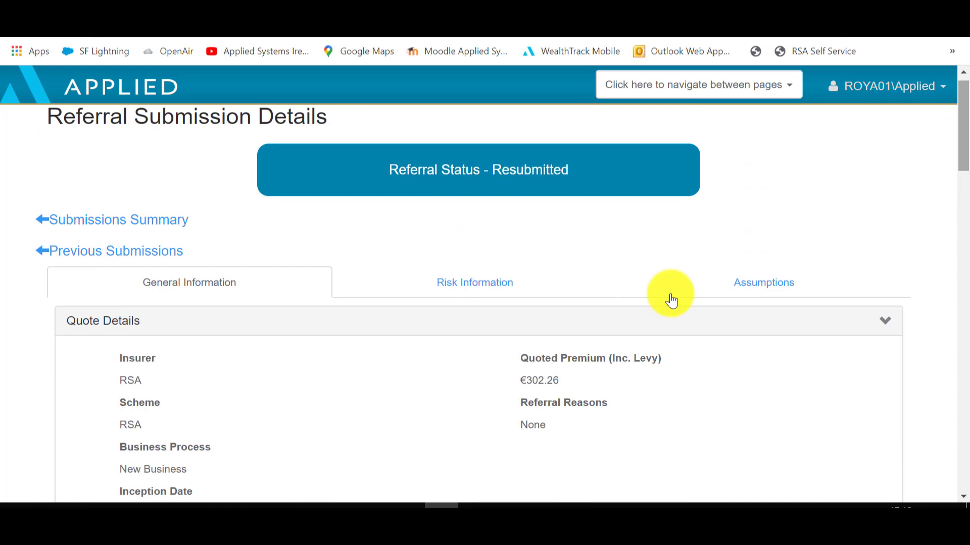
click(463, 292)
scroll(747, 437, up, 1)
click(199, 303)
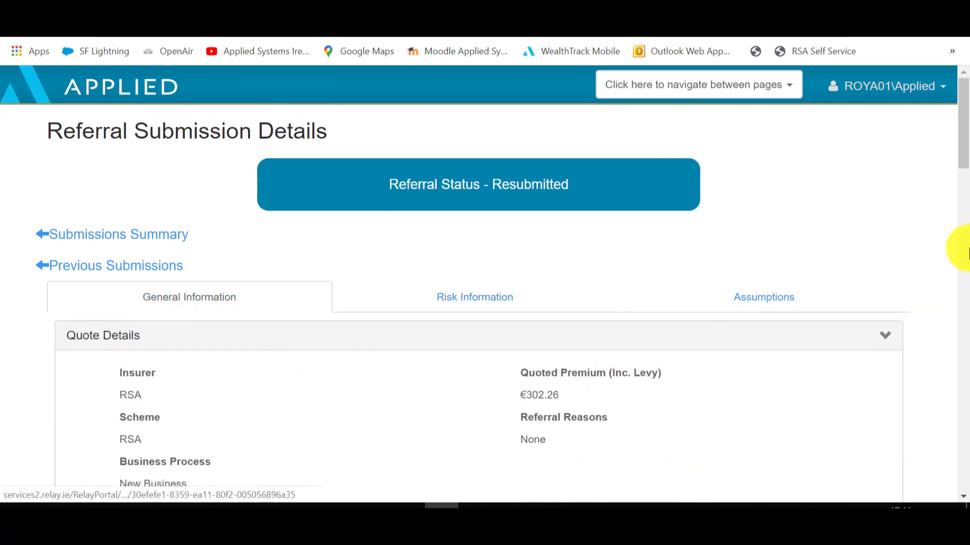
Review the broker's message on the resubmitted referral, set the referral status to Approved, and submit the correspondence.
drag(960, 137, 962, 369)
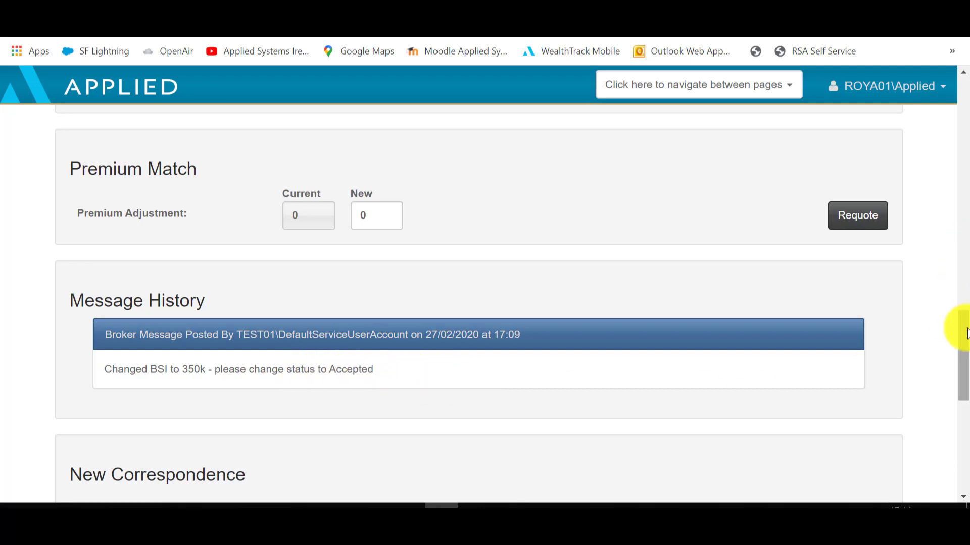
drag(963, 345, 962, 454)
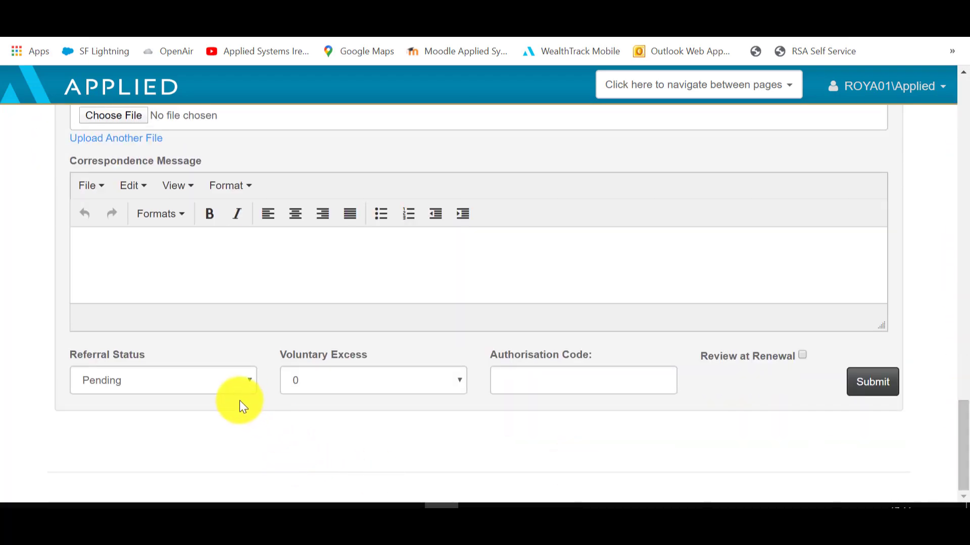
click(214, 391)
click(150, 412)
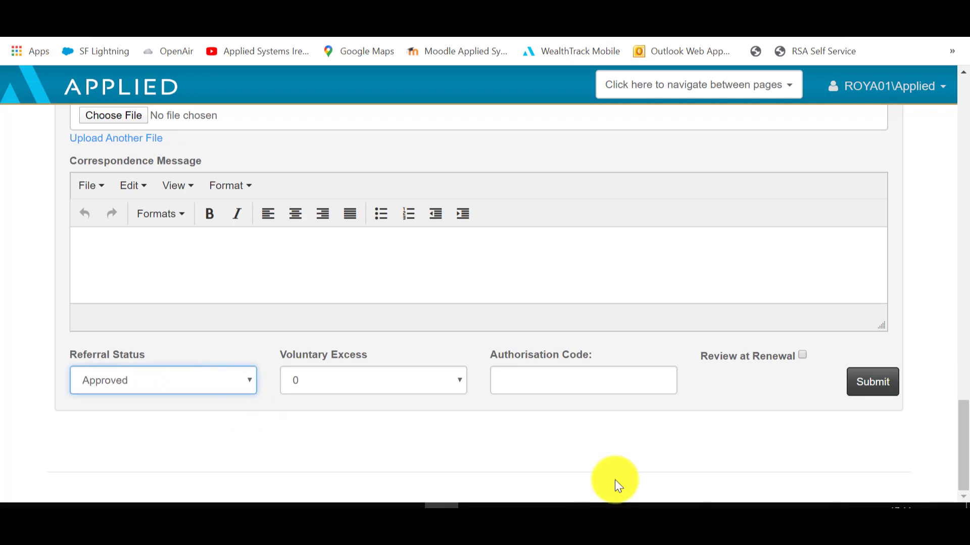
click(875, 389)
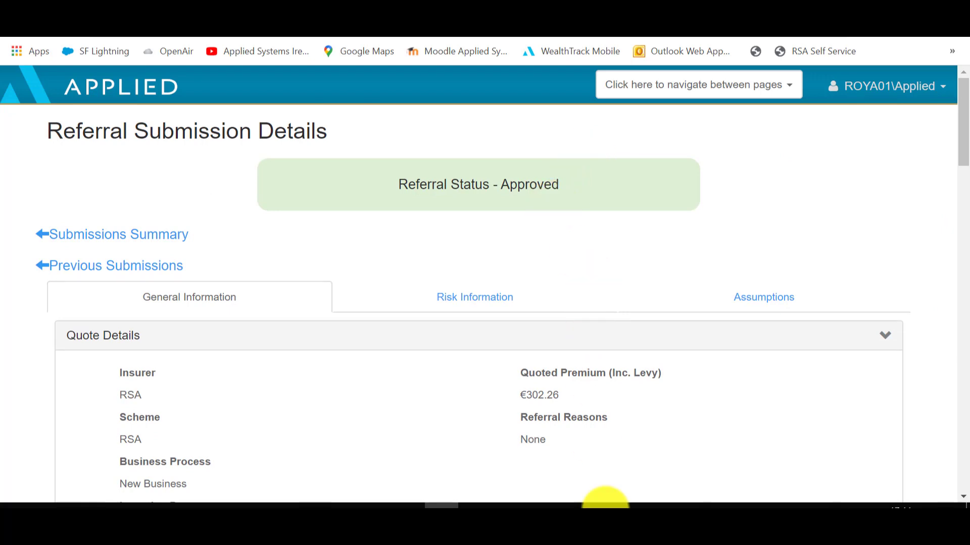
Switch to the broker's policy screen, retrieve the resubmitted referral's latest status, and review its submission details.
click(656, 505)
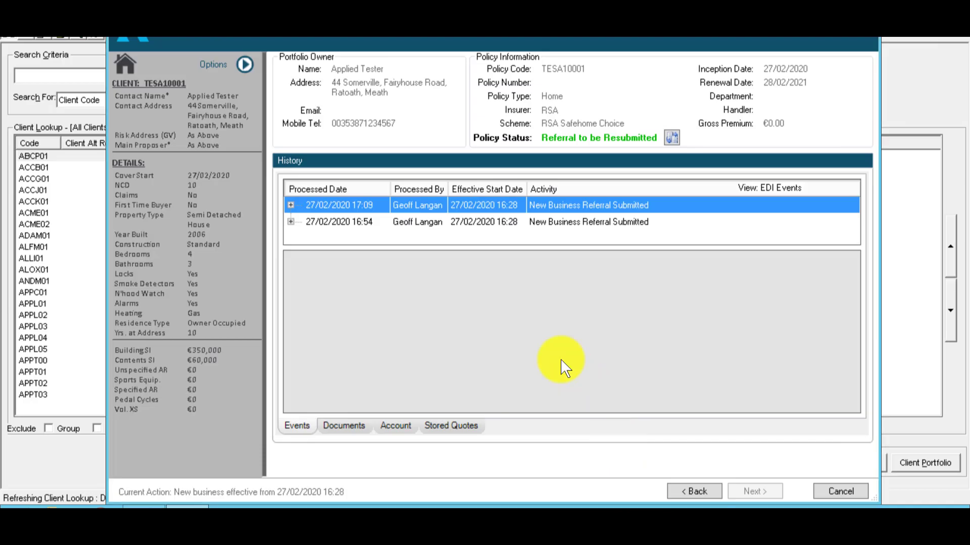
click(671, 138)
click(638, 334)
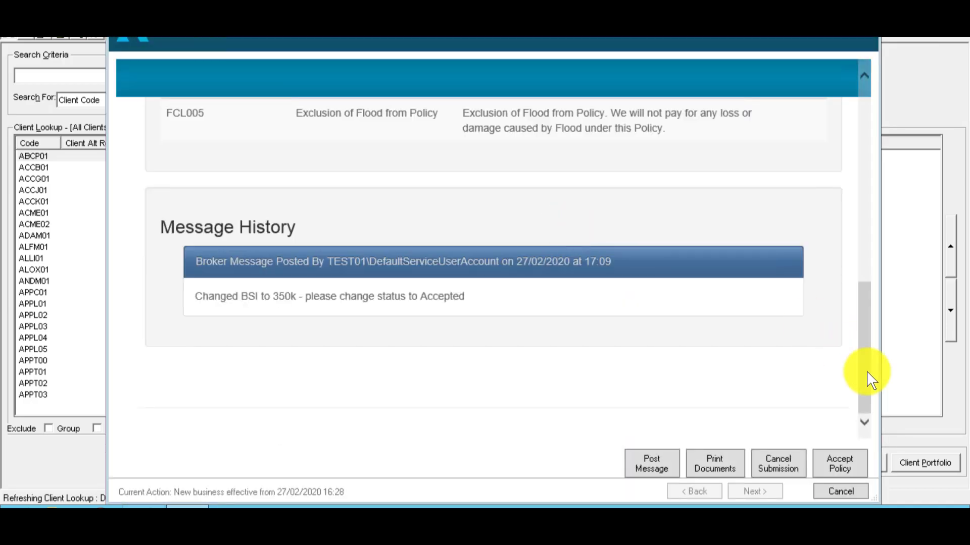
drag(867, 373, 844, 472)
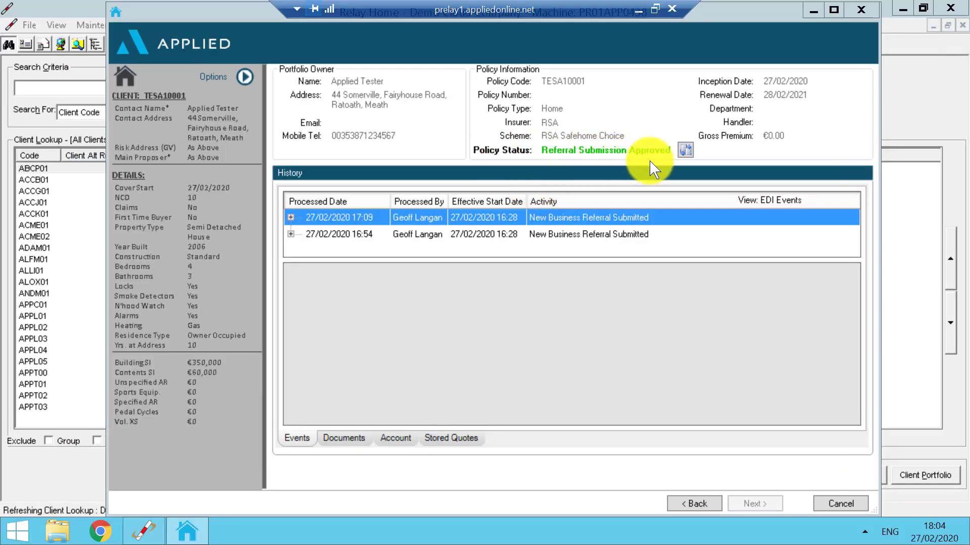
click(686, 150)
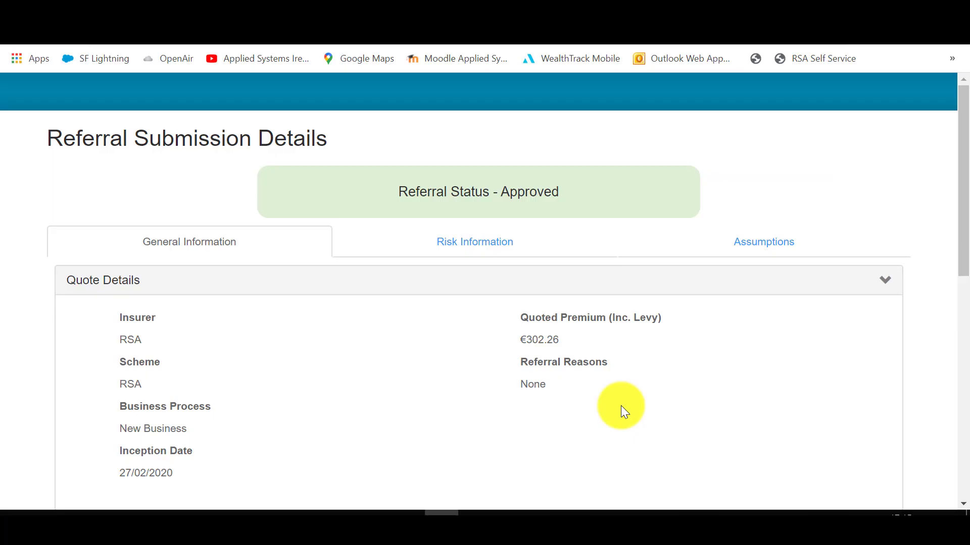